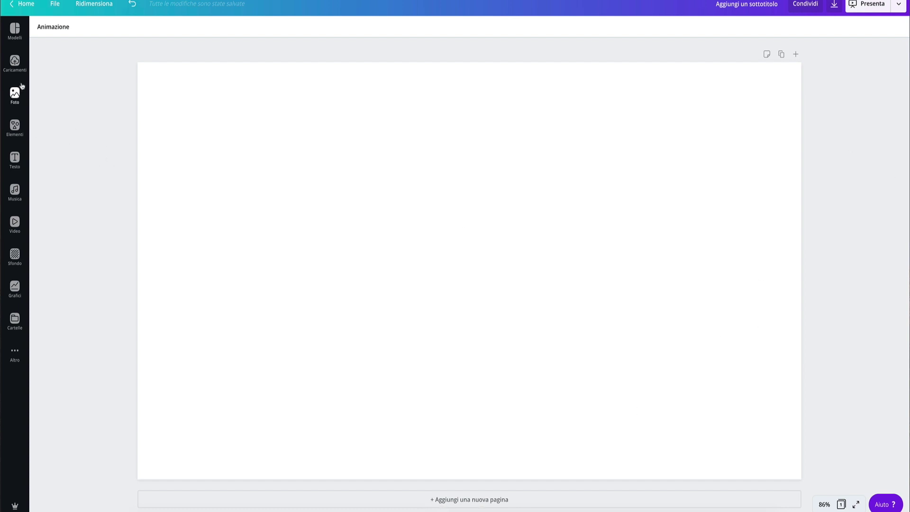
Add a heading text box, enlarge it and centre it on the page
click(15, 160)
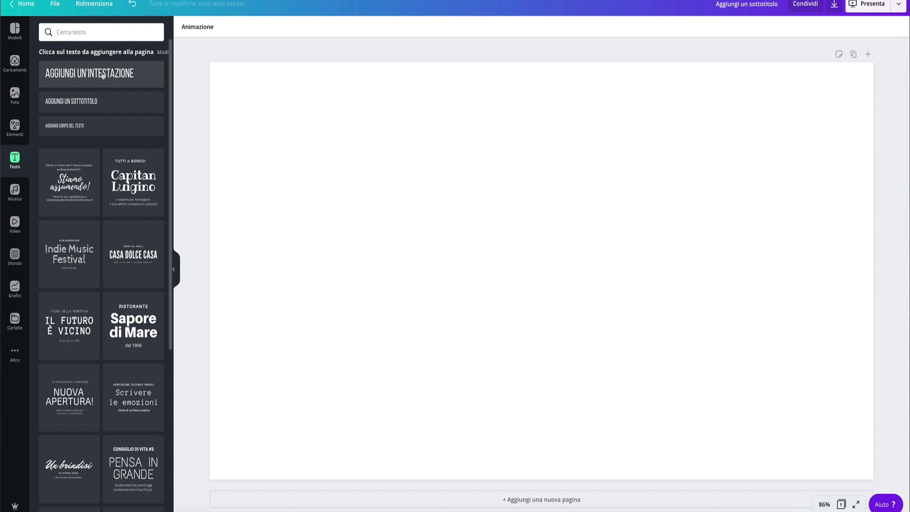
click(102, 76)
drag(484, 262, 315, 225)
drag(453, 294, 537, 290)
mouse_move(613, 254)
mouse_down()
mouse_move(609, 272)
mouse_move(566, 274)
mouse_up()
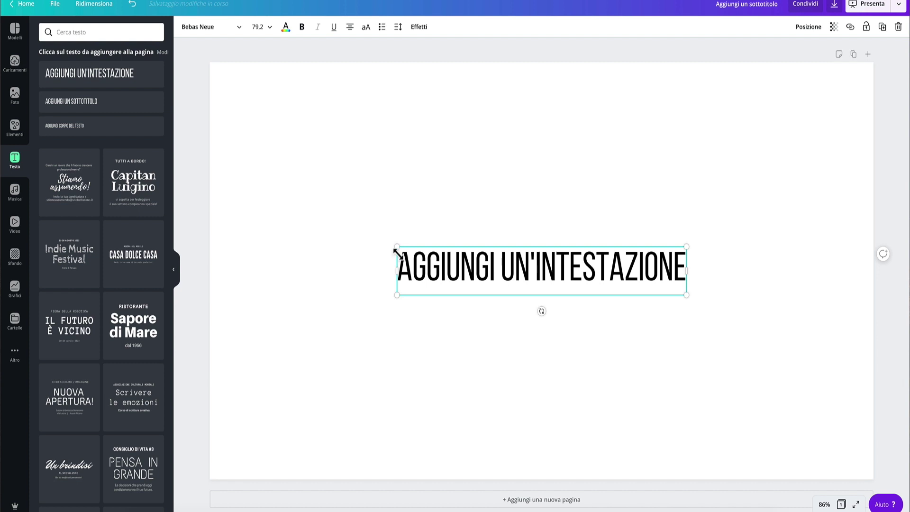
drag(397, 251, 359, 238)
drag(569, 265, 592, 273)
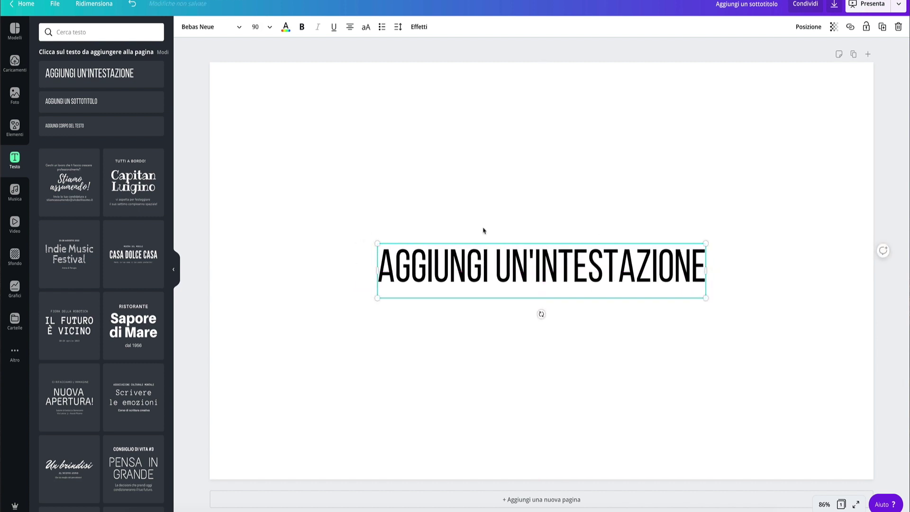
Set the heading font to LeoHand Light at about size 99.7 on one line
click(227, 32)
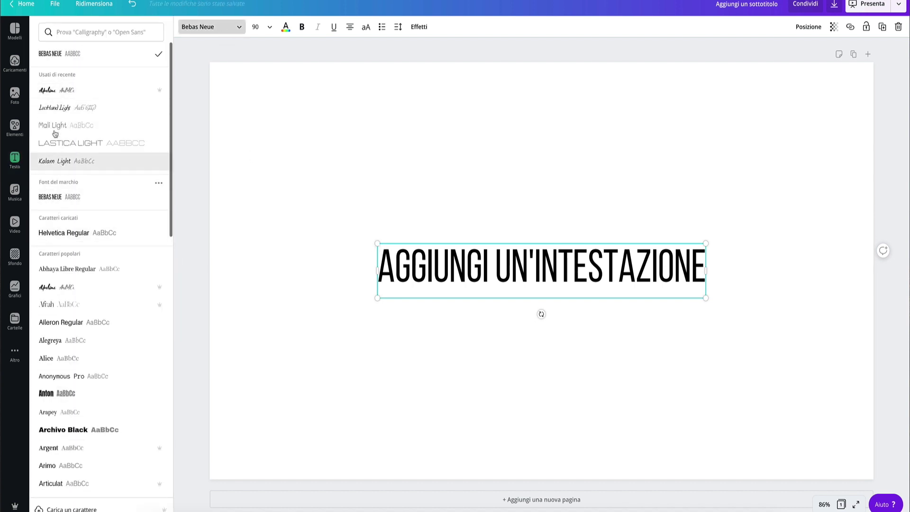
click(55, 108)
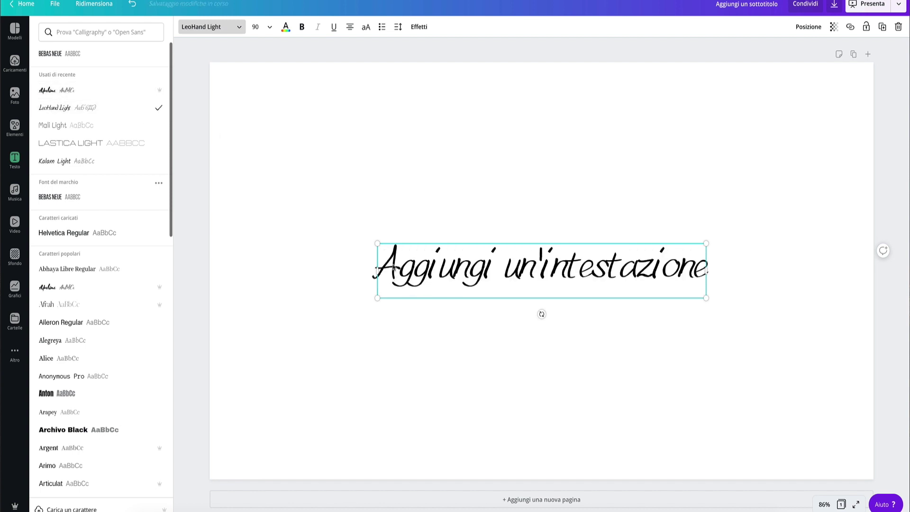
drag(377, 244, 281, 190)
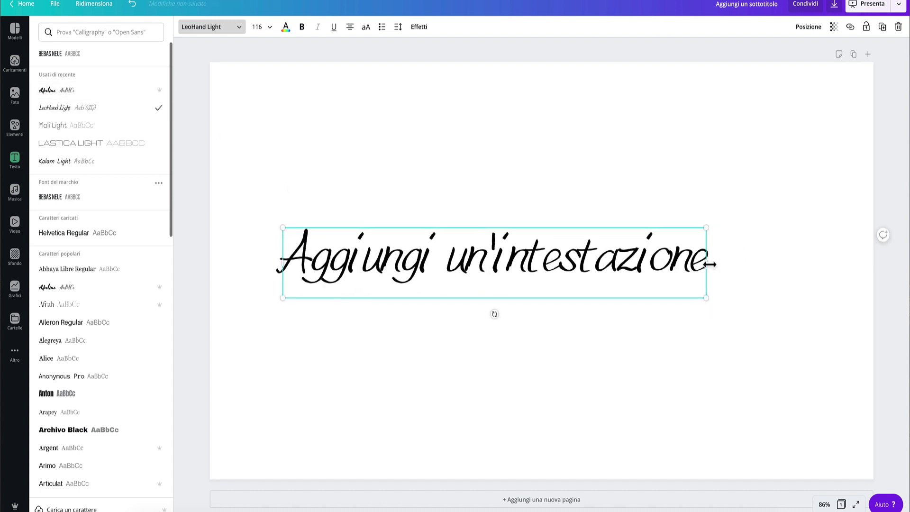
drag(710, 265, 627, 265)
drag(632, 312, 776, 310)
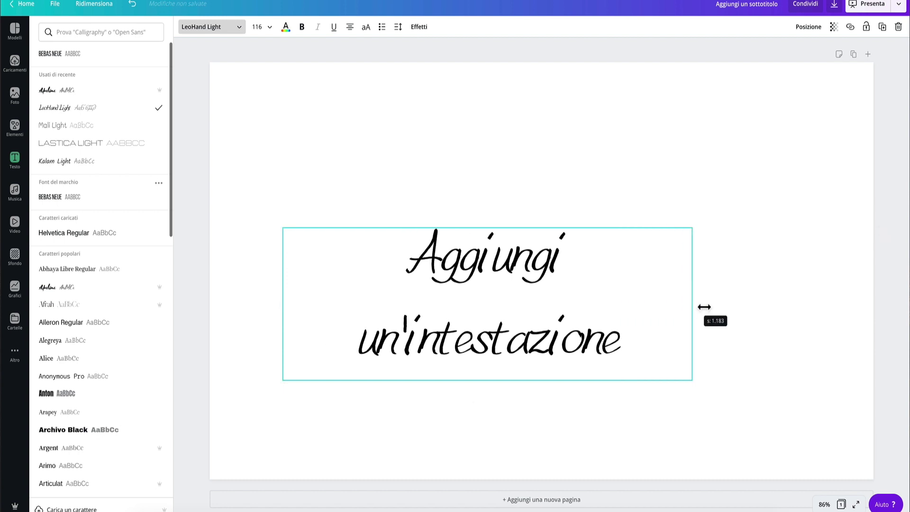
drag(754, 231, 690, 237)
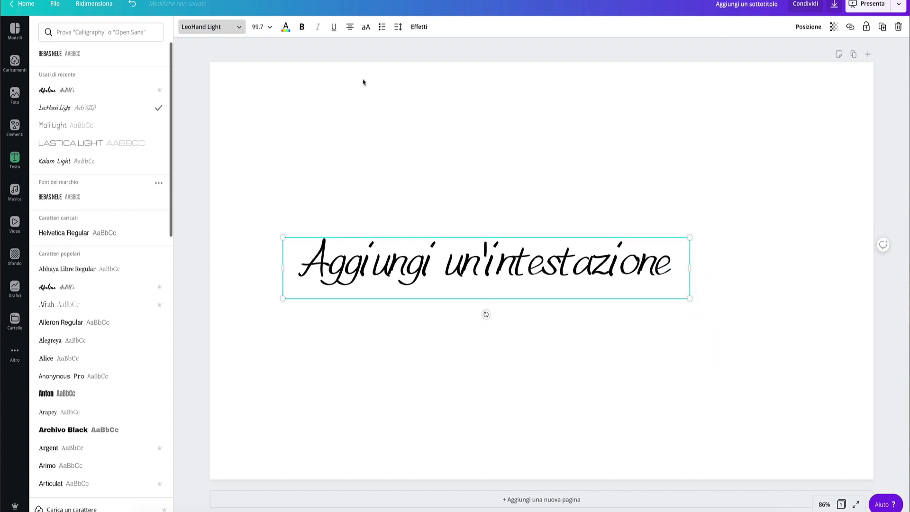
Make the heading bold and change its text to 'CANVA EXPERT'
click(300, 26)
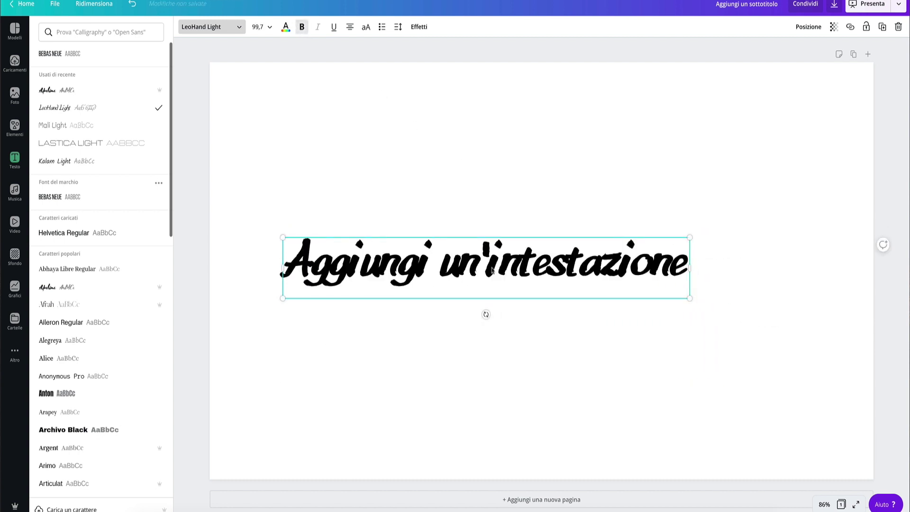
double_click(398, 288)
key(ctrl+a)
text(CANVA EXPERT)
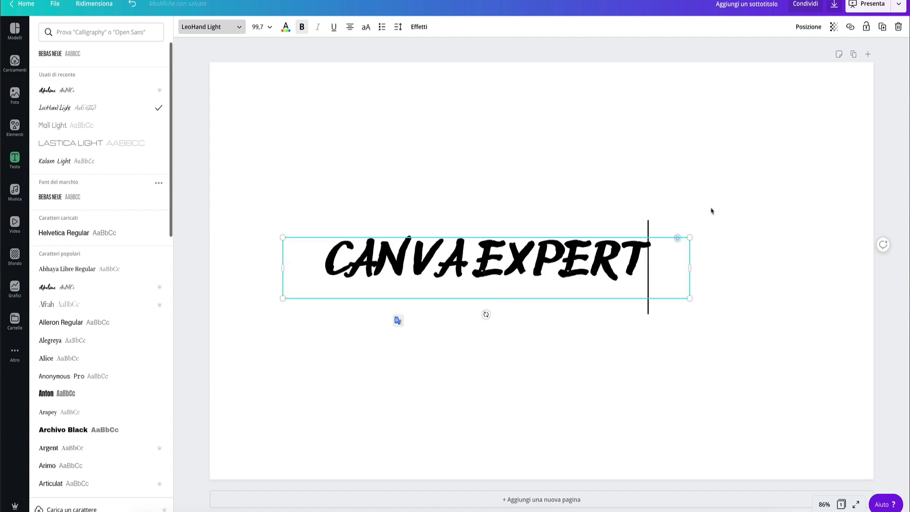
Enlarge CANVA EXPERT to size 142, centre it, and set the font to Aileron Regular
mouse_move(690, 268)
mouse_down()
mouse_move(636, 265)
mouse_move(790, 221)
mouse_move(788, 212)
mouse_up()
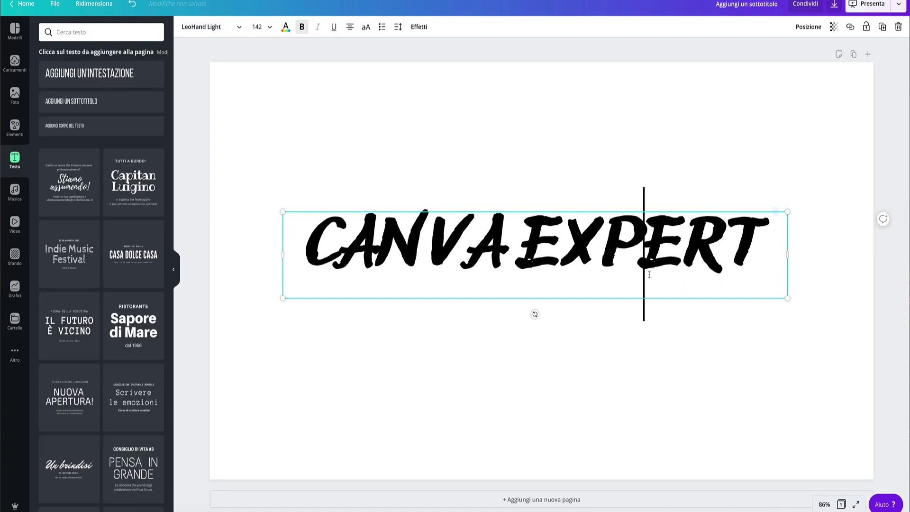
drag(579, 239, 586, 255)
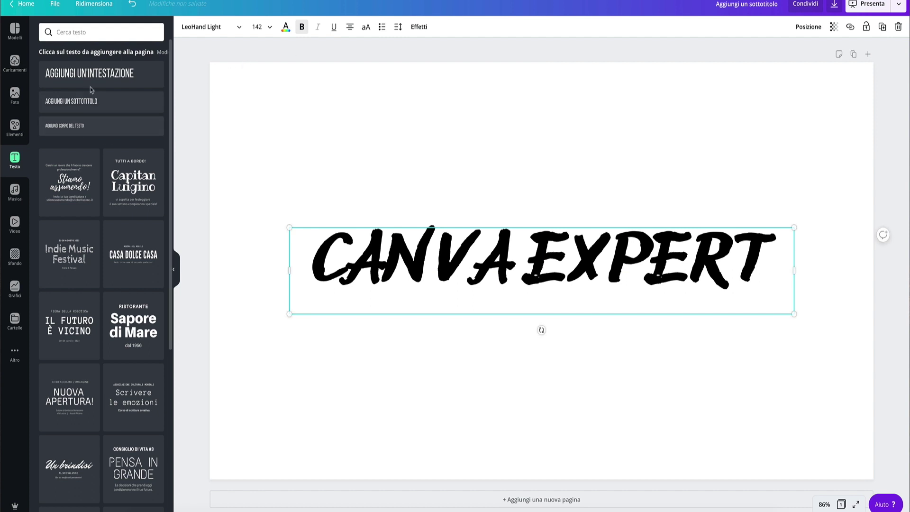
click(218, 29)
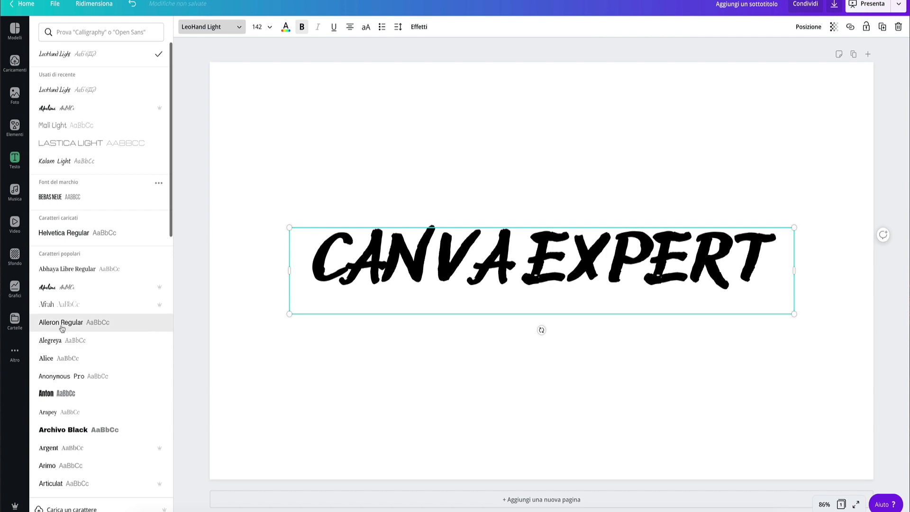
mouse_move(584, 283)
mouse_down()
mouse_move(578, 277)
mouse_move(585, 283)
mouse_up()
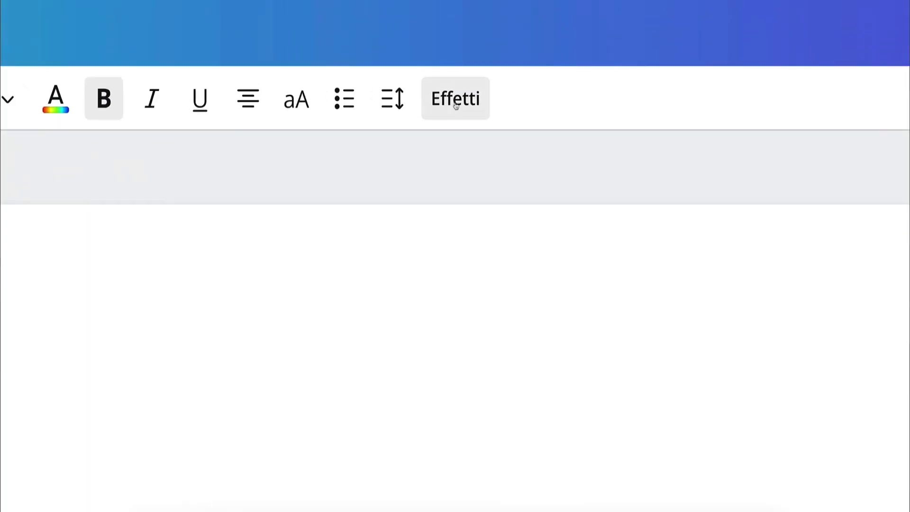
Show the Effects options for the selected CANVA EXPERT heading
click(496, 167)
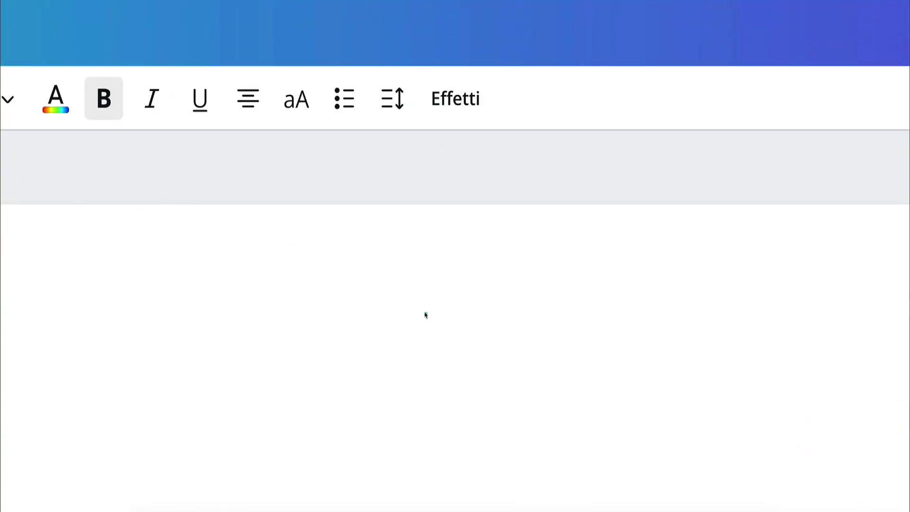
drag(425, 315, 425, 298)
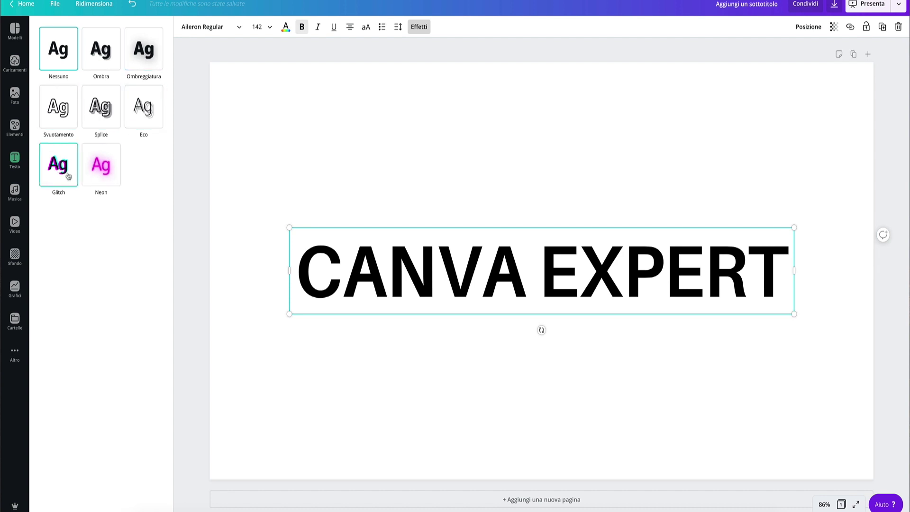
Apply the Neon effect at intensity 100 and colour the heading purple
click(99, 172)
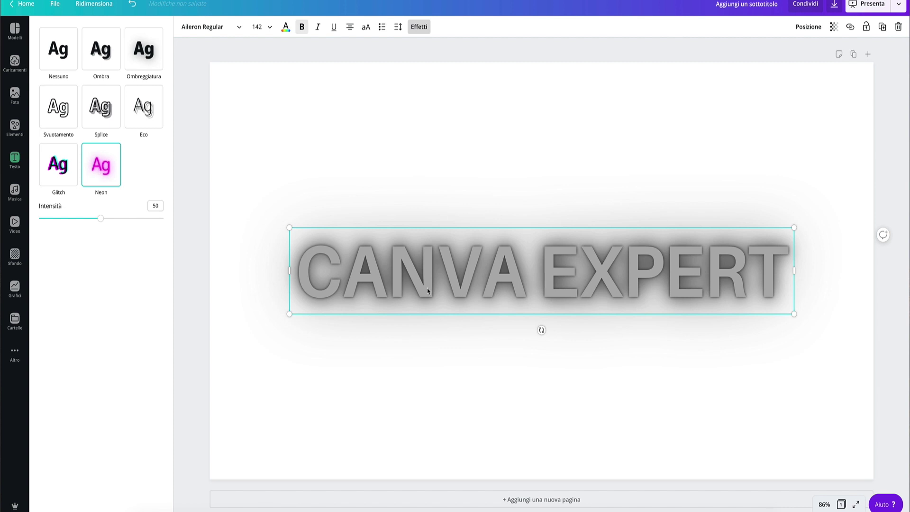
drag(105, 222, 197, 223)
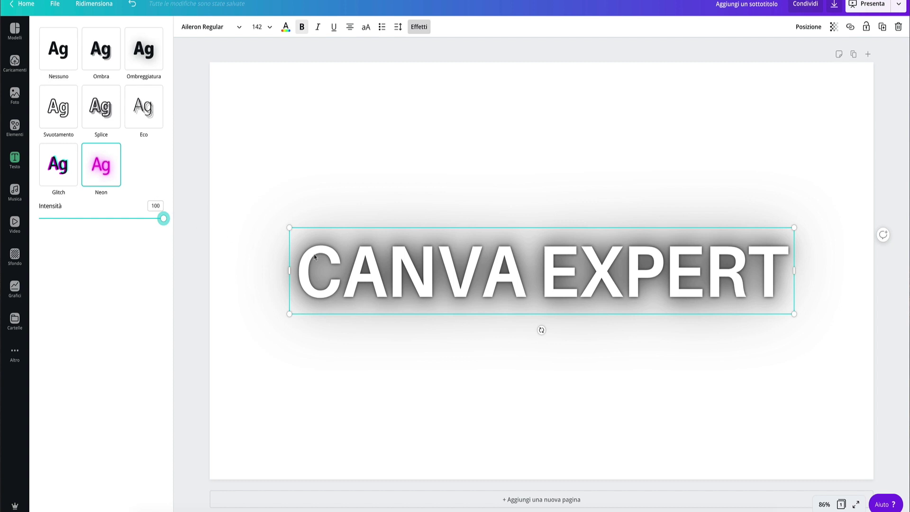
click(287, 28)
click(94, 230)
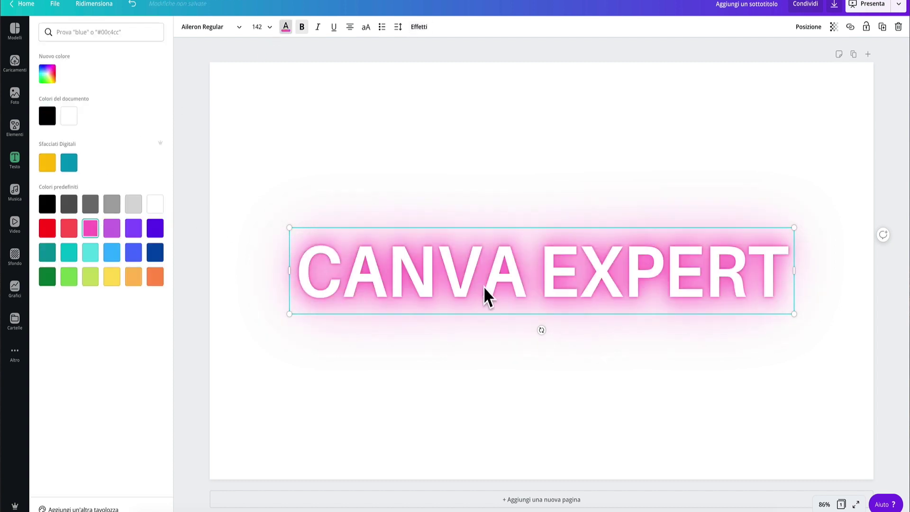
click(155, 229)
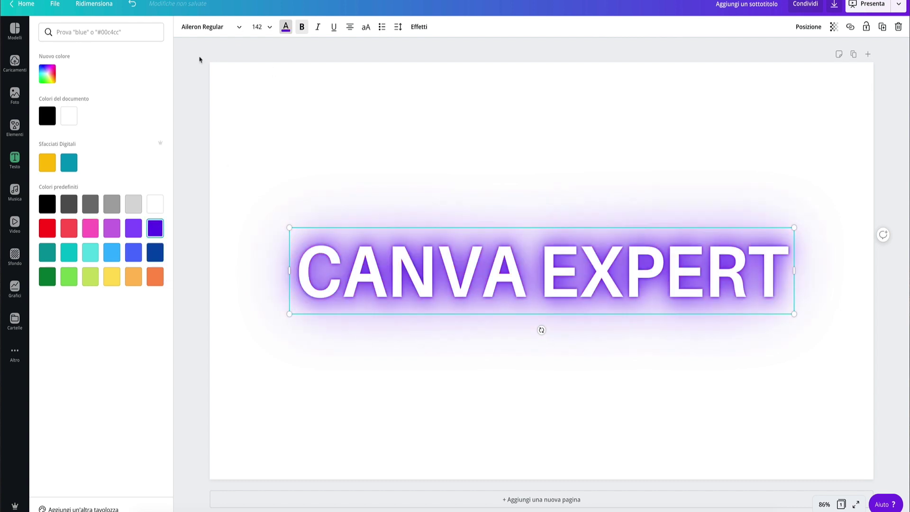
click(392, 247)
click(419, 27)
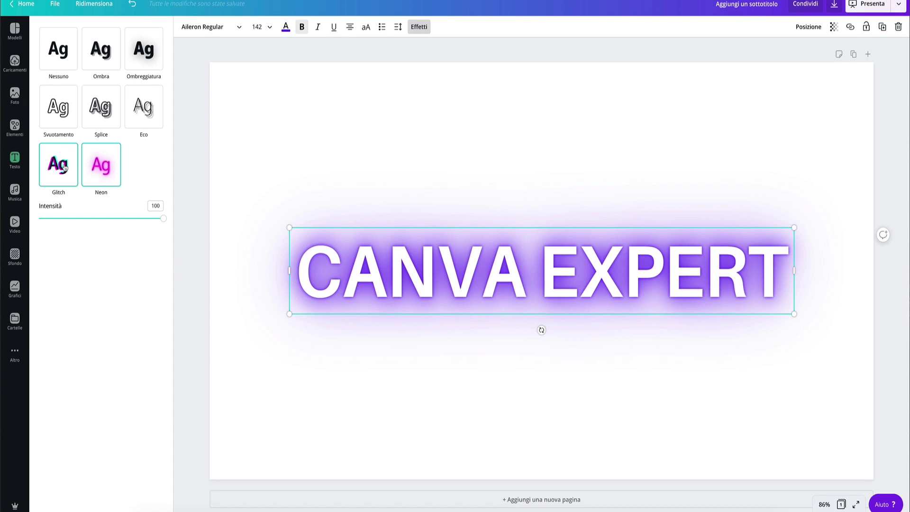
Switch to the Glitch effect with offset 32, direction -68 and cyan/magenta colours
click(65, 167)
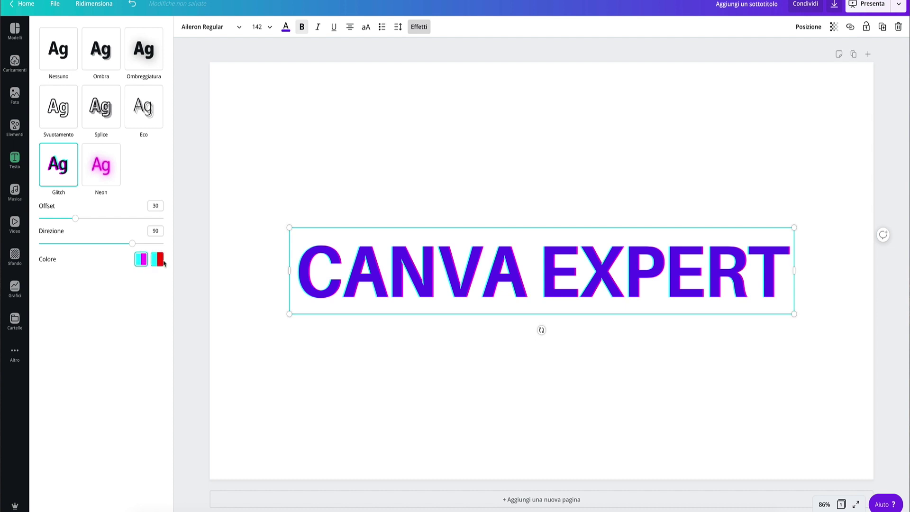
mouse_move(133, 247)
mouse_down()
mouse_move(90, 243)
mouse_move(158, 250)
mouse_move(62, 245)
mouse_up()
mouse_move(66, 244)
mouse_down()
mouse_move(145, 257)
mouse_move(79, 248)
mouse_move(182, 223)
mouse_move(78, 217)
mouse_up()
click(143, 260)
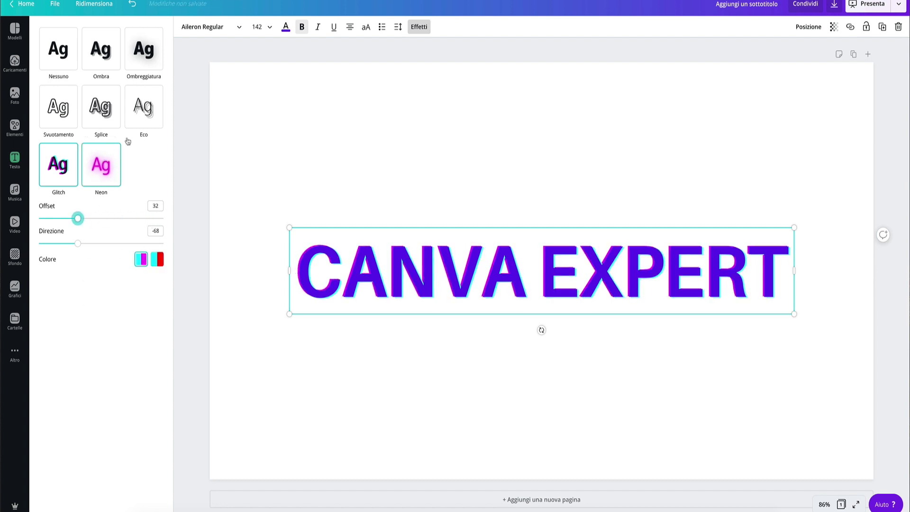
Apply the Echo effect with offset 33 and turn the heading text teal
click(154, 114)
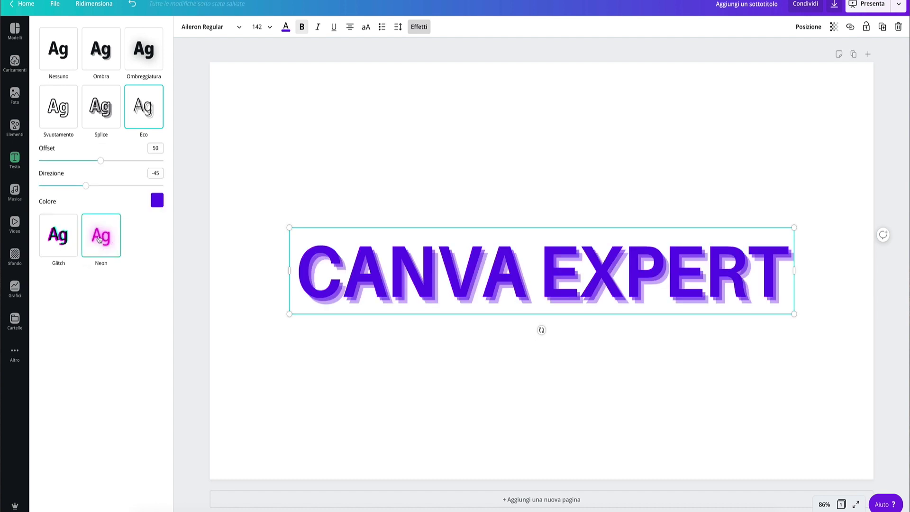
drag(87, 187, 61, 186)
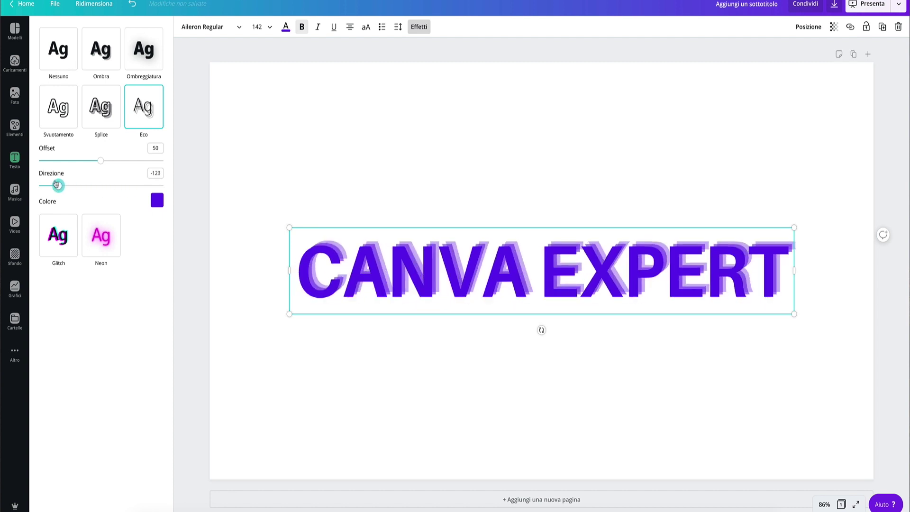
mouse_move(101, 164)
mouse_down()
mouse_move(79, 160)
mouse_move(154, 161)
mouse_move(71, 163)
mouse_up()
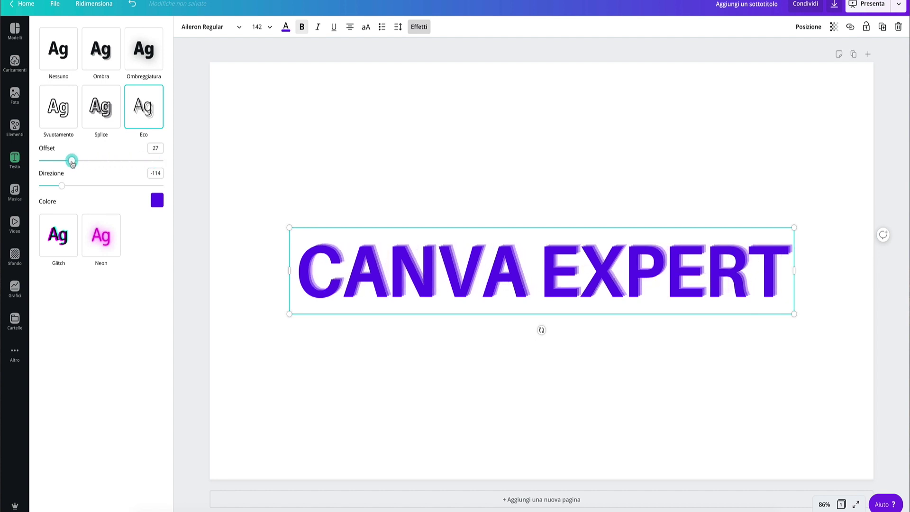
click(286, 28)
click(70, 167)
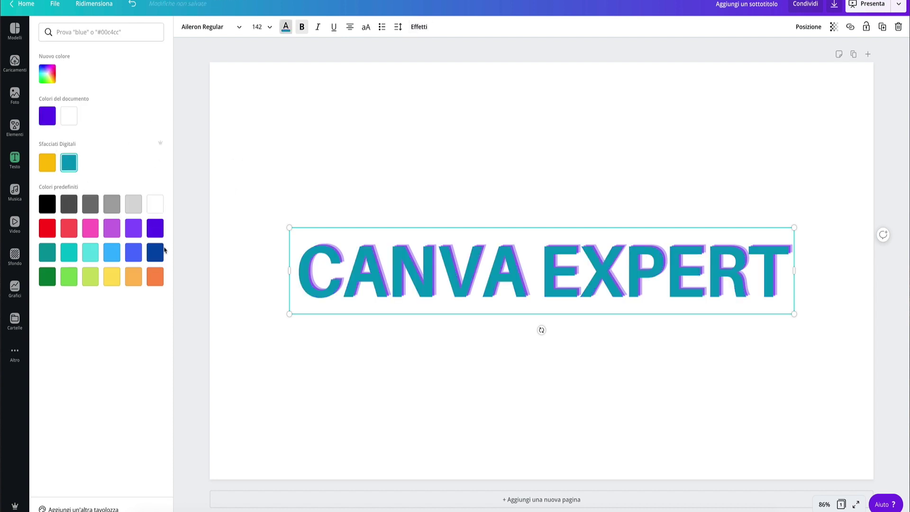
Colour the echo yellow and set its direction to 9, just below the letters
click(419, 26)
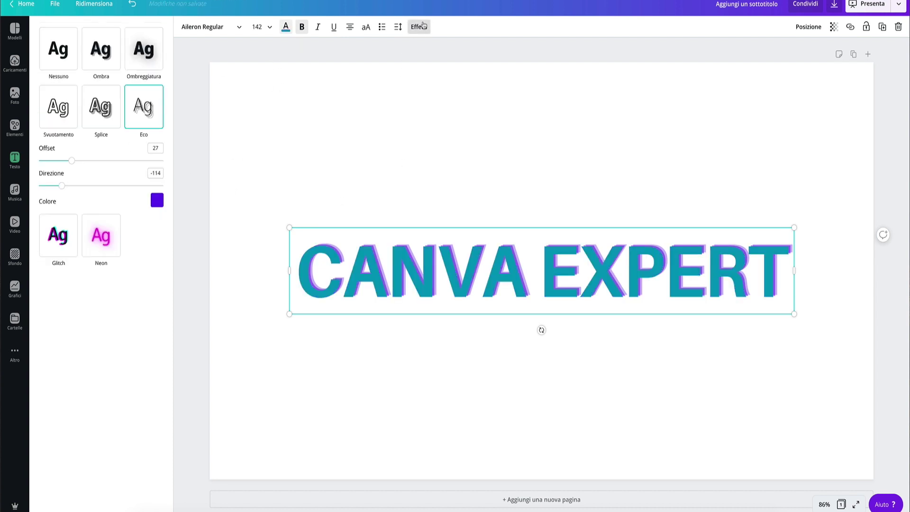
click(157, 201)
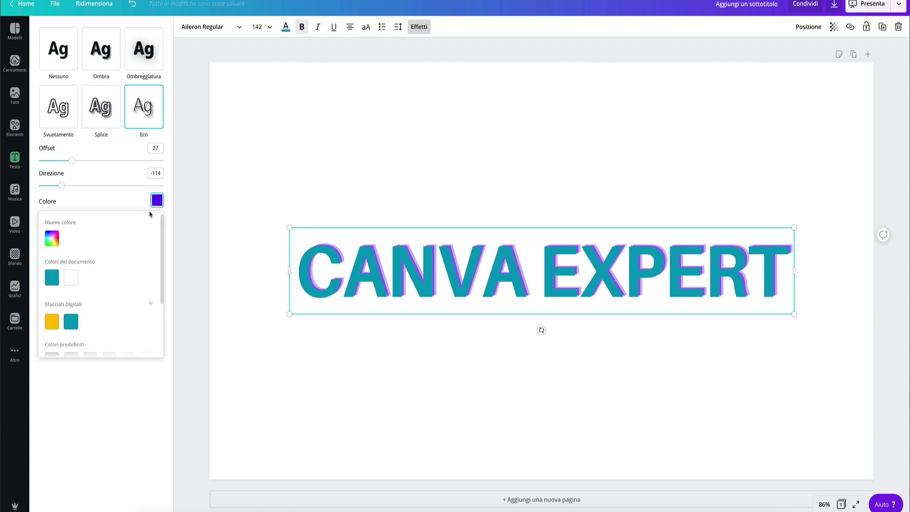
click(52, 323)
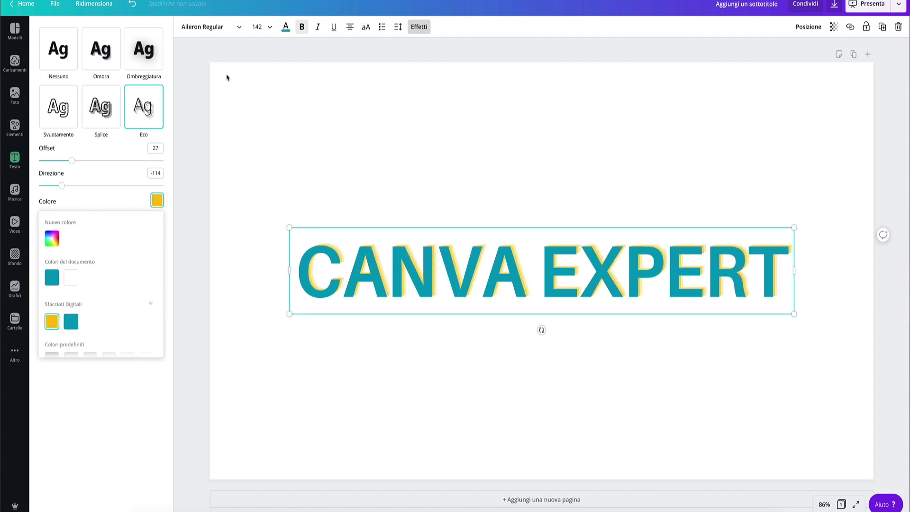
mouse_move(65, 191)
mouse_down()
mouse_move(93, 186)
mouse_move(20, 190)
mouse_move(104, 186)
mouse_move(114, 161)
mouse_move(73, 160)
mouse_up()
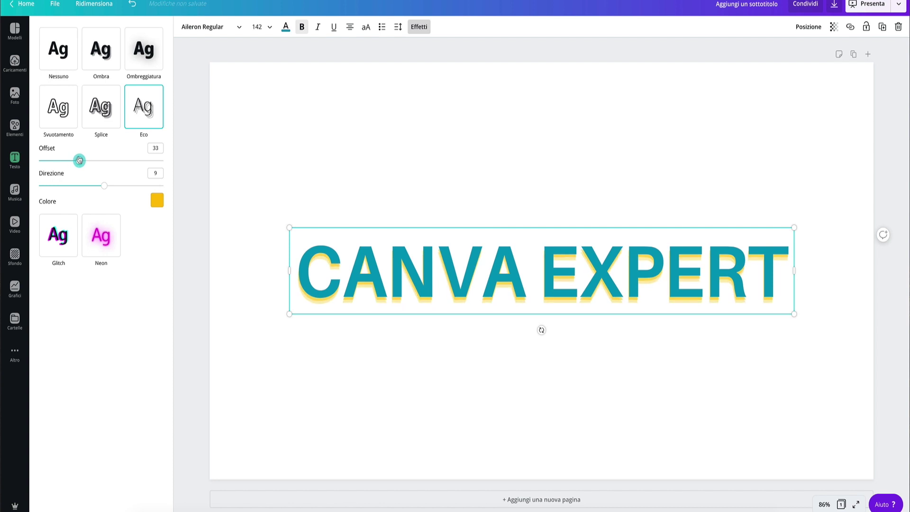
click(341, 266)
click(419, 26)
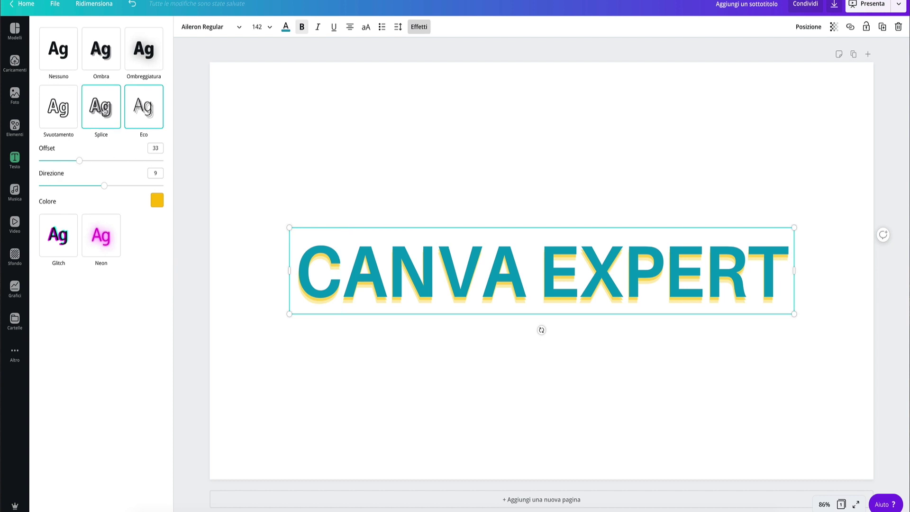
Apply Splice with thickness 39, offset 61, direction 61 and a violet fill
click(105, 112)
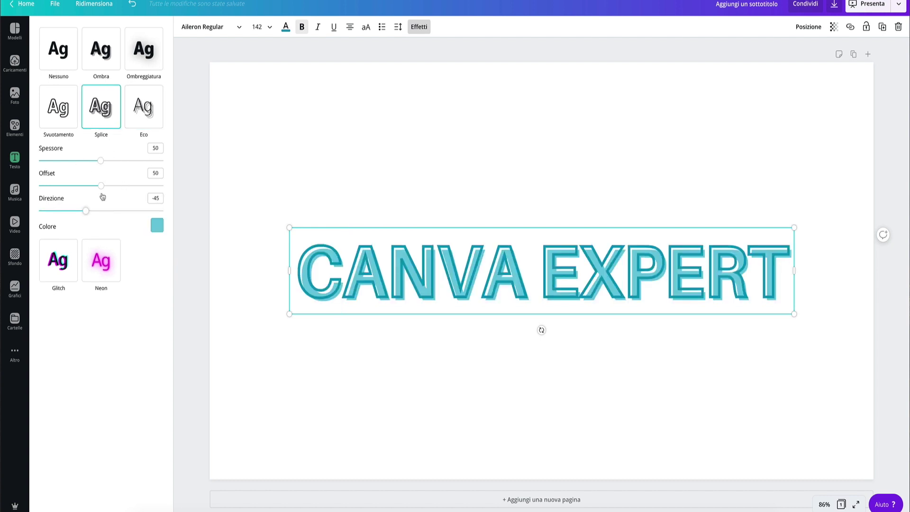
mouse_move(101, 161)
mouse_down()
mouse_move(68, 161)
mouse_move(86, 162)
mouse_move(115, 186)
mouse_move(114, 210)
mouse_move(122, 210)
mouse_up()
click(153, 227)
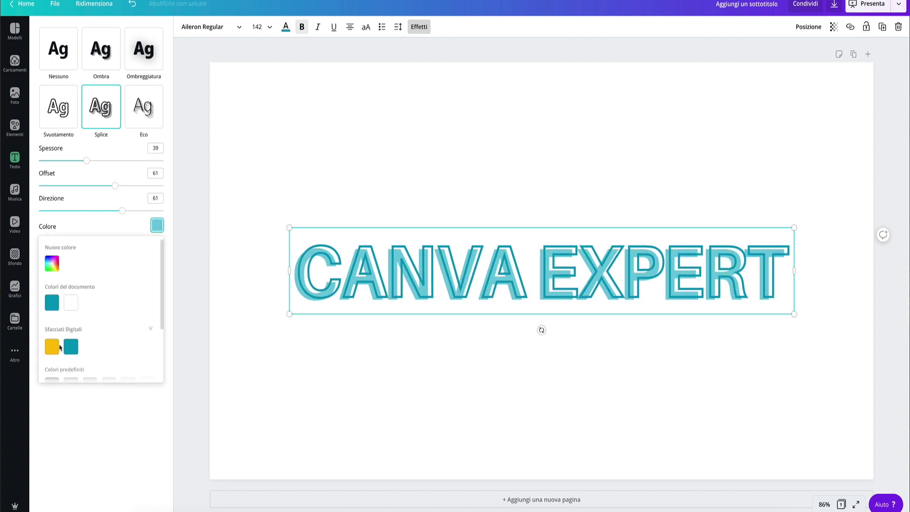
scroll(60, 347, down, 3)
click(71, 334)
click(132, 353)
click(147, 334)
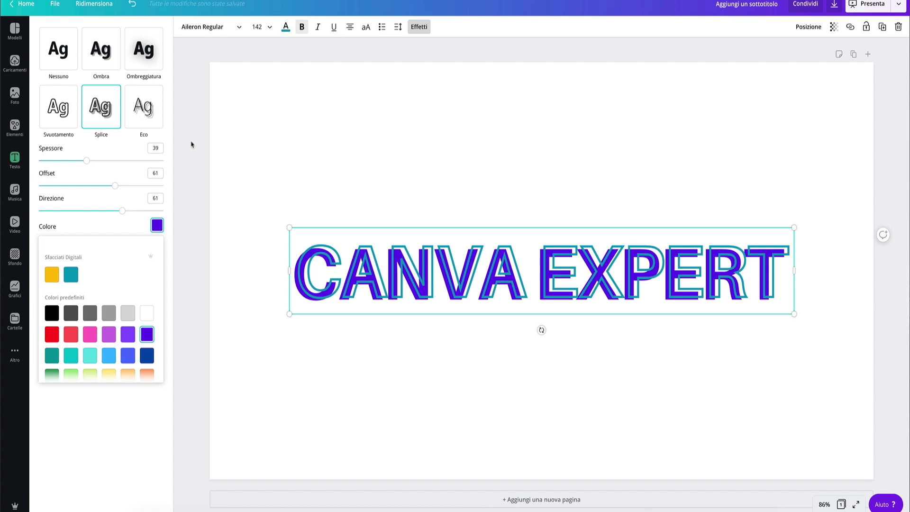
key(Escape)
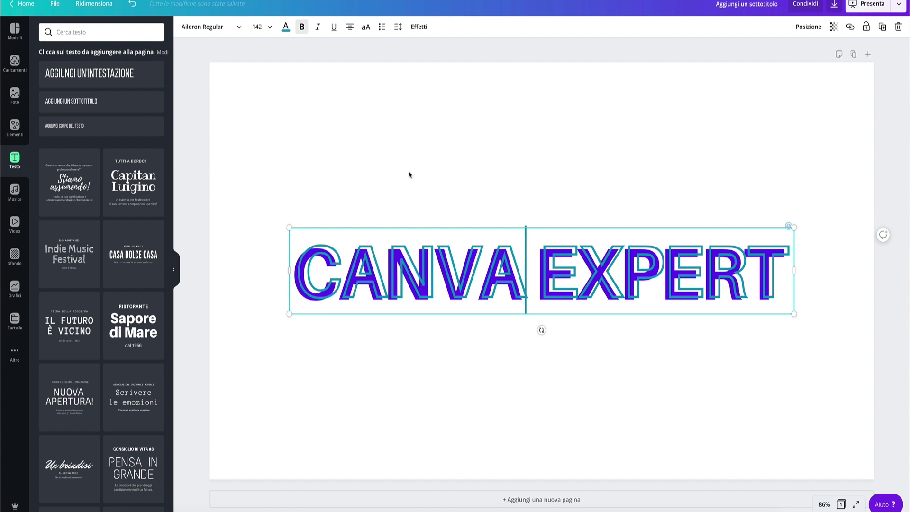
Deselect and reselect the heading to bring back its effect settings
click(402, 161)
click(427, 270)
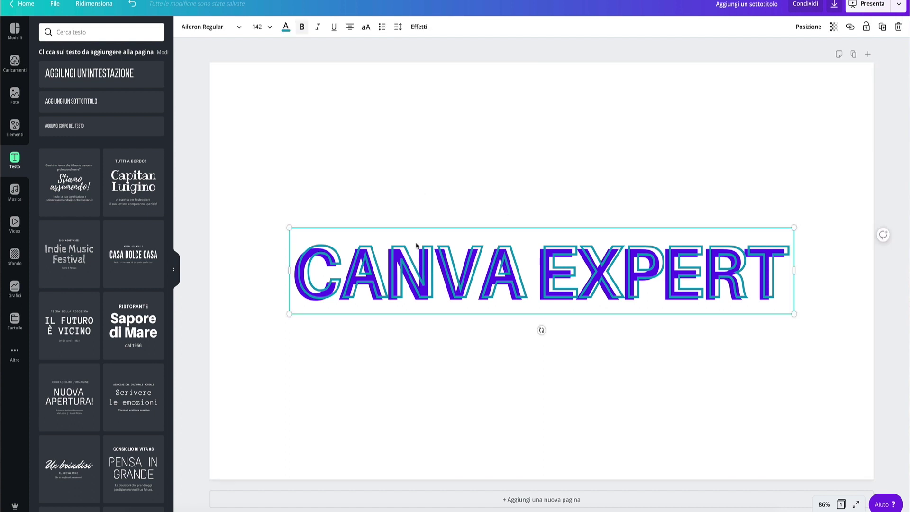
click(419, 27)
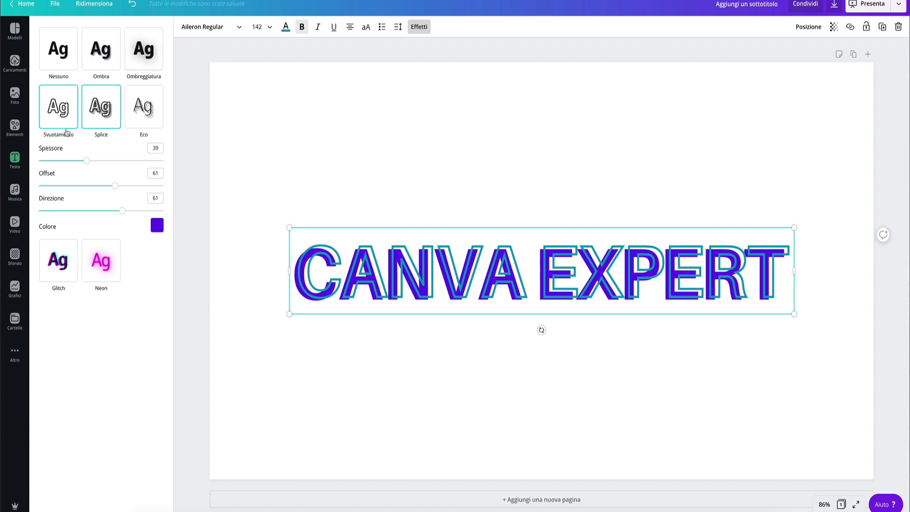
Try a thin Hollow outline, then switch to the Lift shadow at intensity 24
click(57, 115)
mouse_move(100, 161)
mouse_down()
mouse_move(77, 164)
mouse_move(187, 162)
mouse_move(84, 160)
mouse_up()
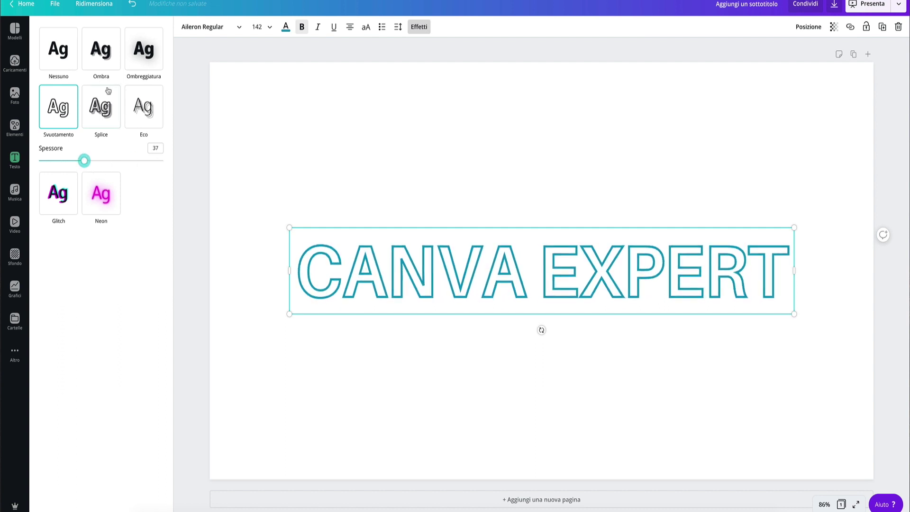
click(152, 48)
drag(101, 102, 69, 104)
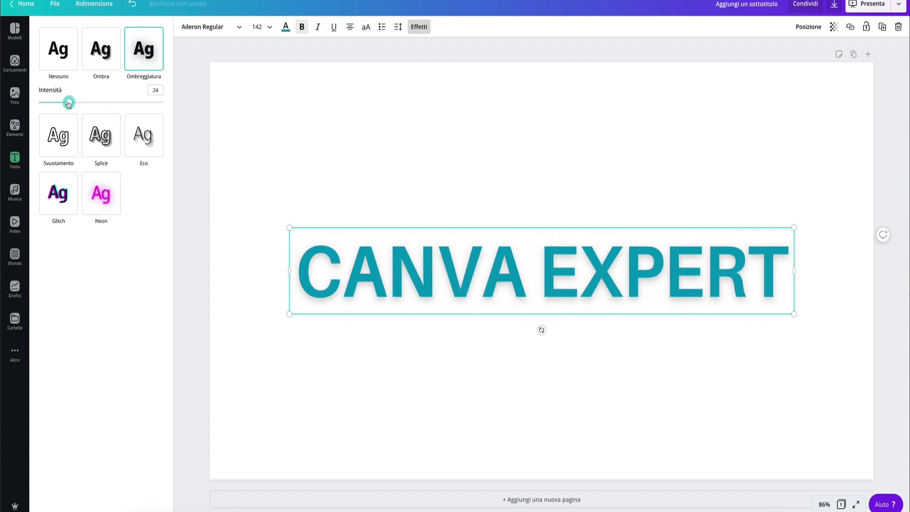
Make the heading text purple and strengthen its lift shadow
click(286, 28)
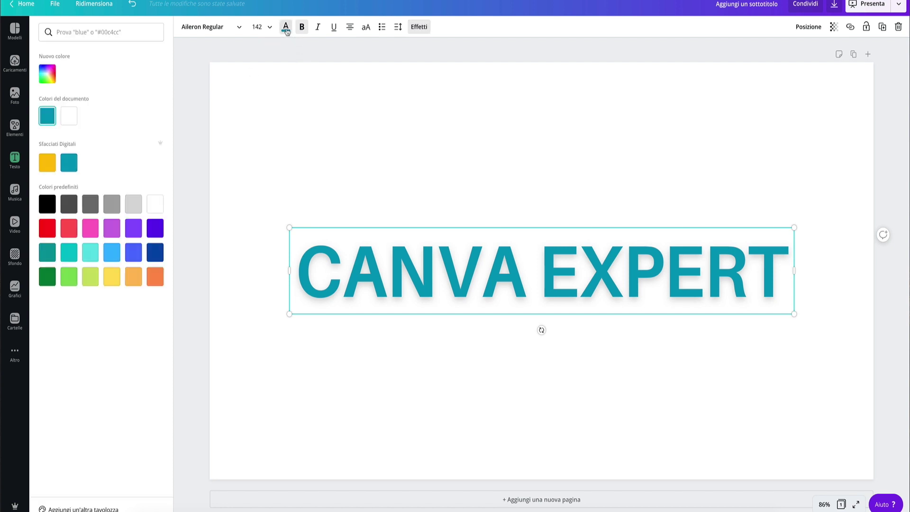
click(133, 228)
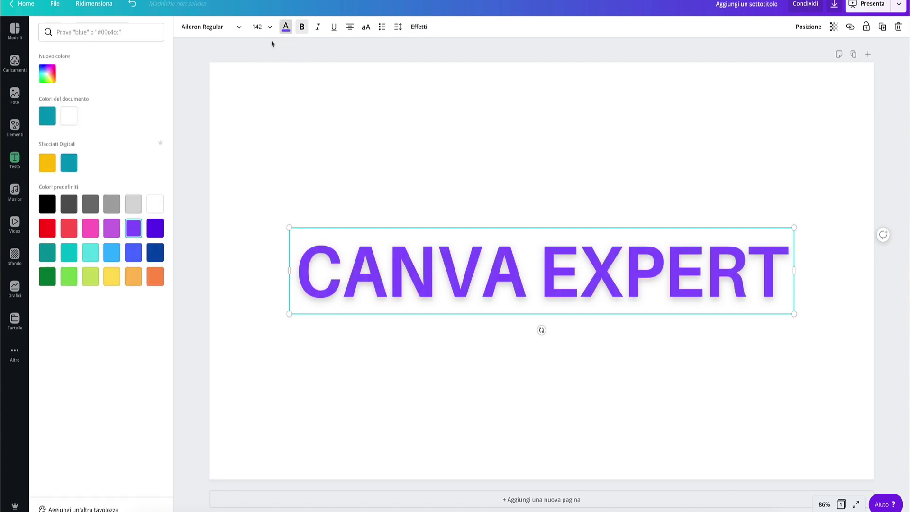
click(414, 28)
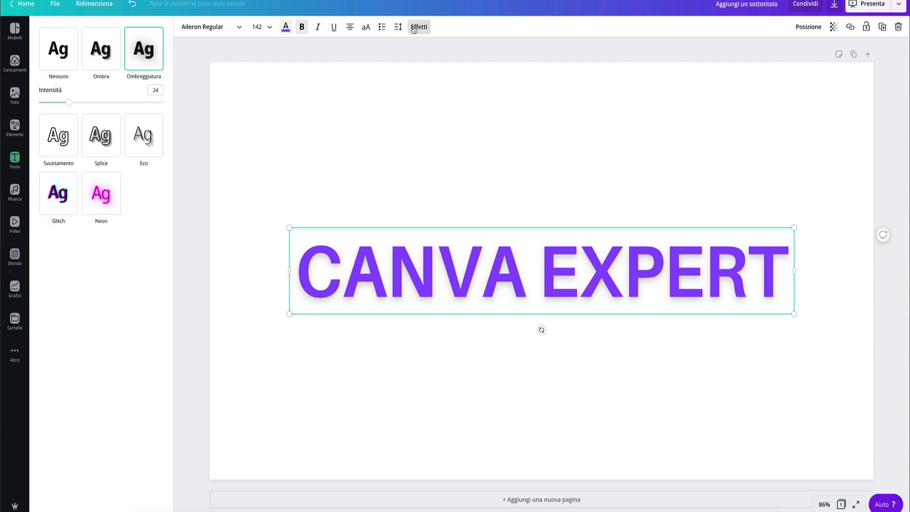
drag(69, 102, 87, 103)
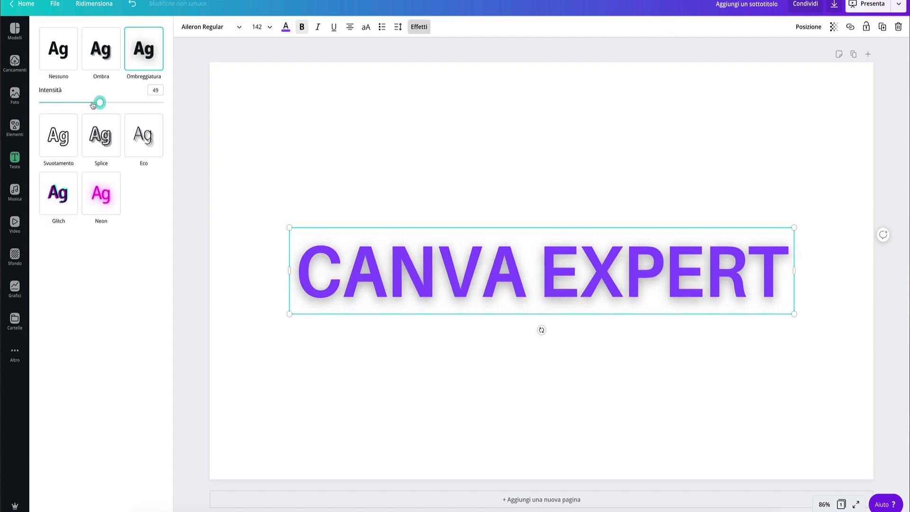
Switch to the Ombra drop shadow, coloured white with blur 21
click(99, 51)
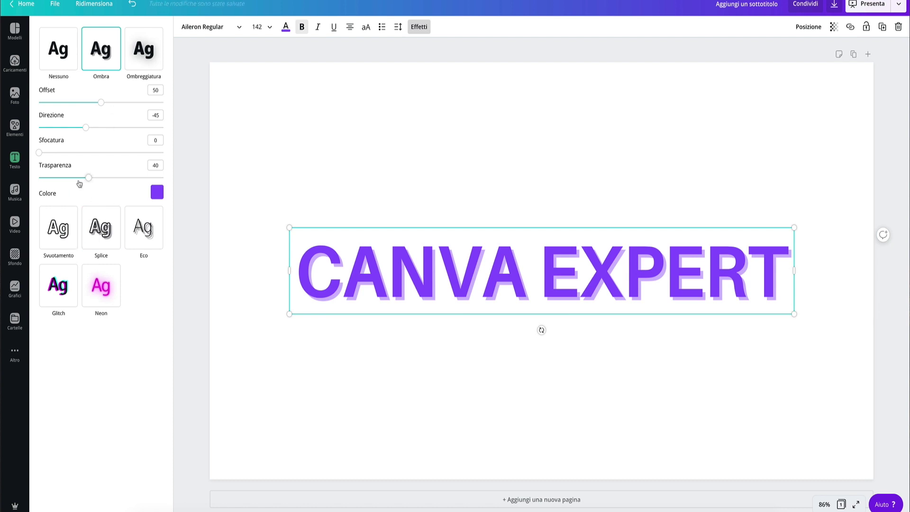
click(157, 195)
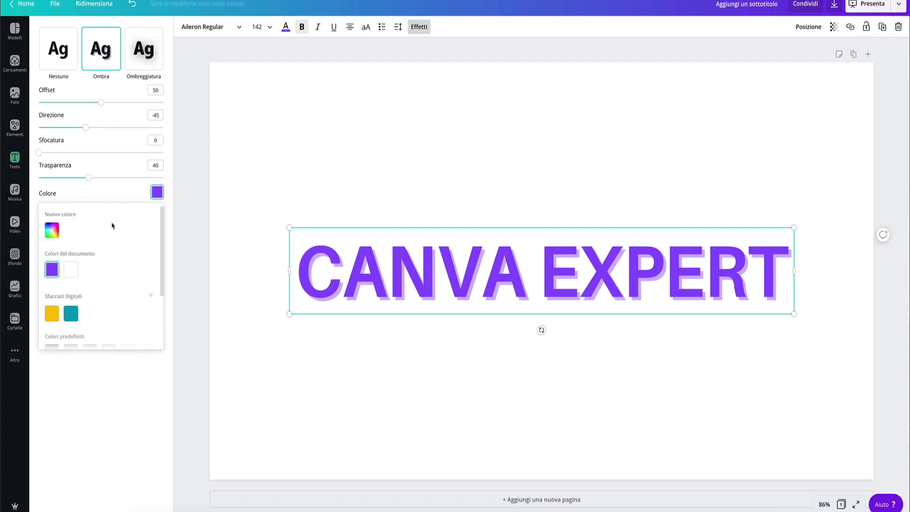
click(71, 314)
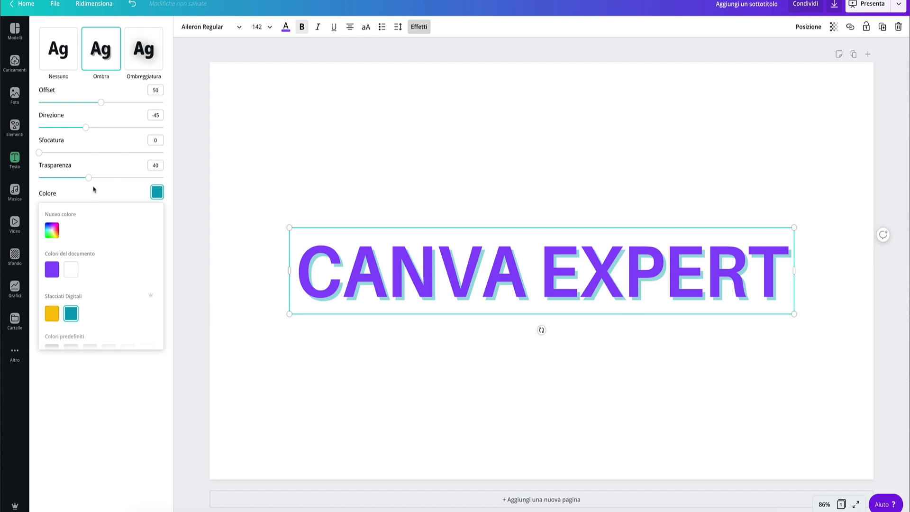
drag(45, 154, 67, 153)
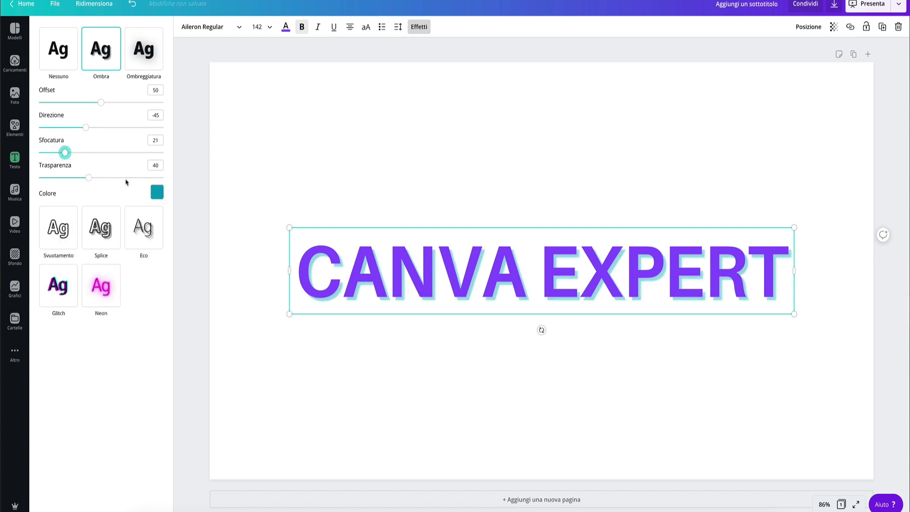
click(157, 192)
click(71, 269)
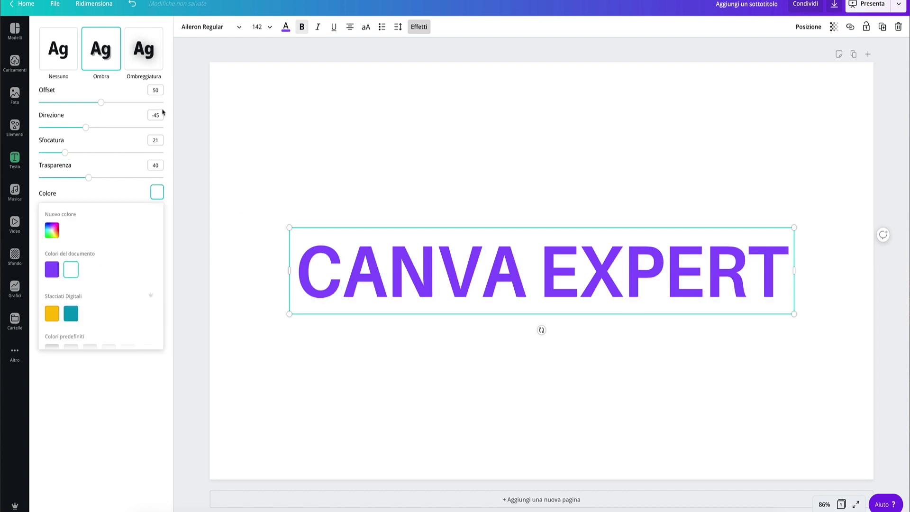
click(15, 256)
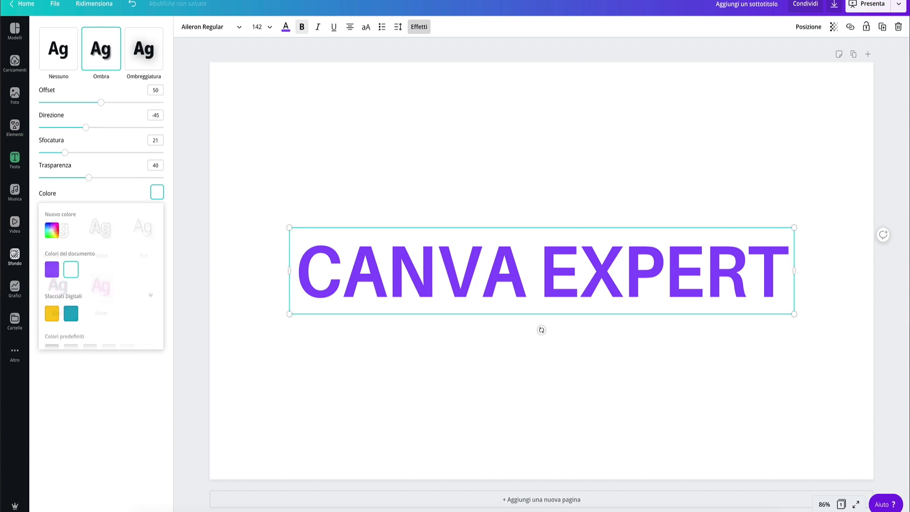
Set the black marble texture as the page background
scroll(156, 450, down, 7)
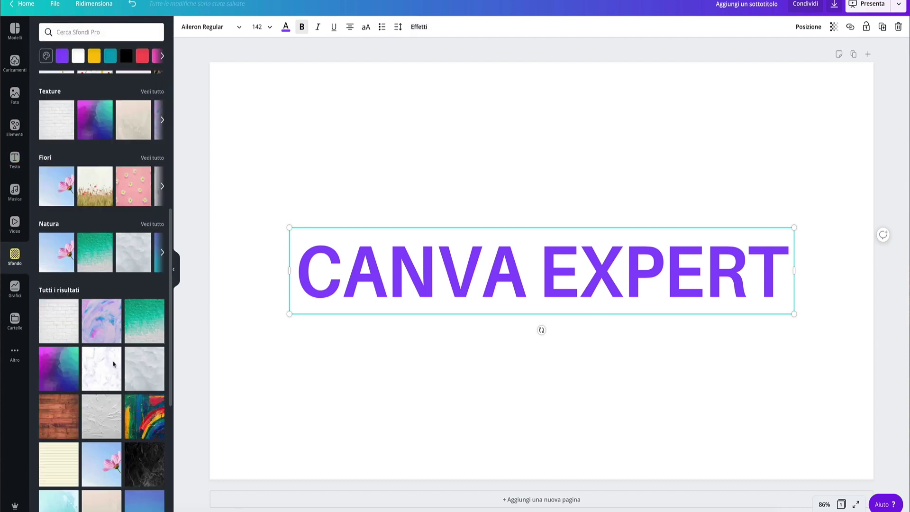
click(156, 449)
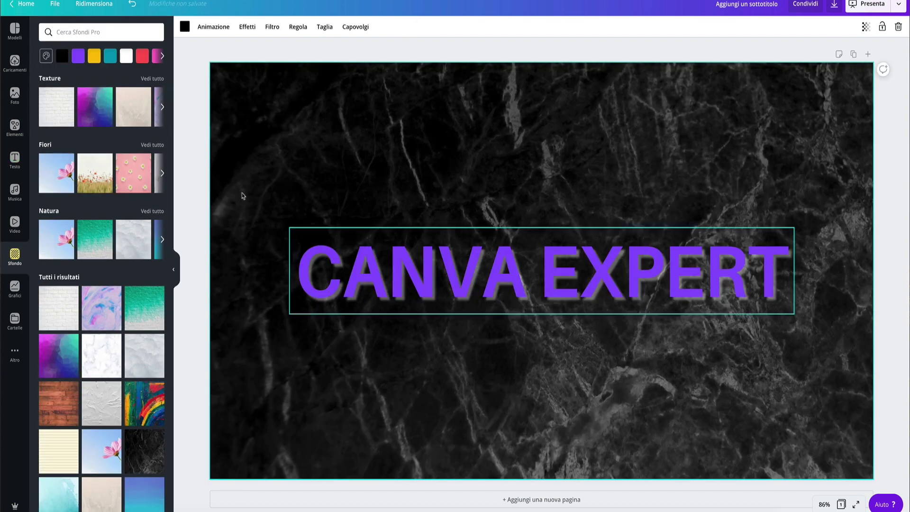
click(427, 272)
Give the white shadow blur 37, transparency 79, offset 28 and direction 25
click(419, 27)
drag(66, 152, 85, 153)
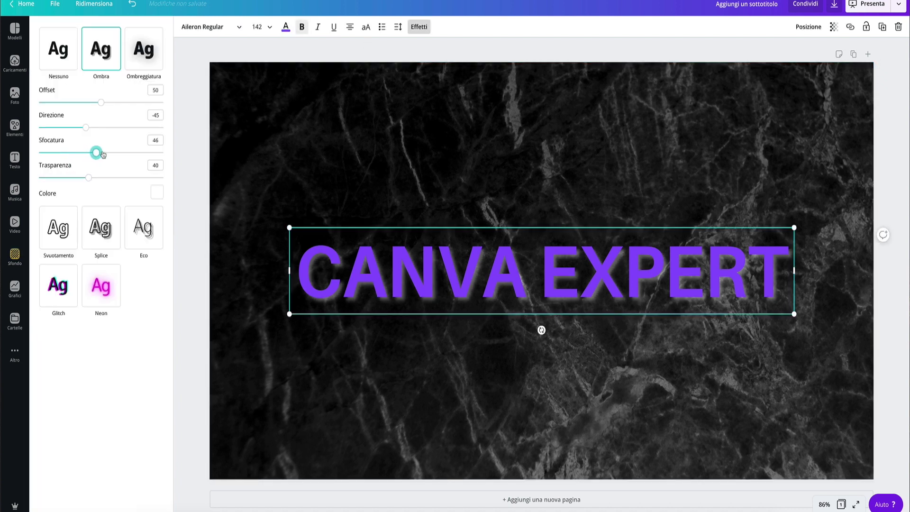
click(157, 192)
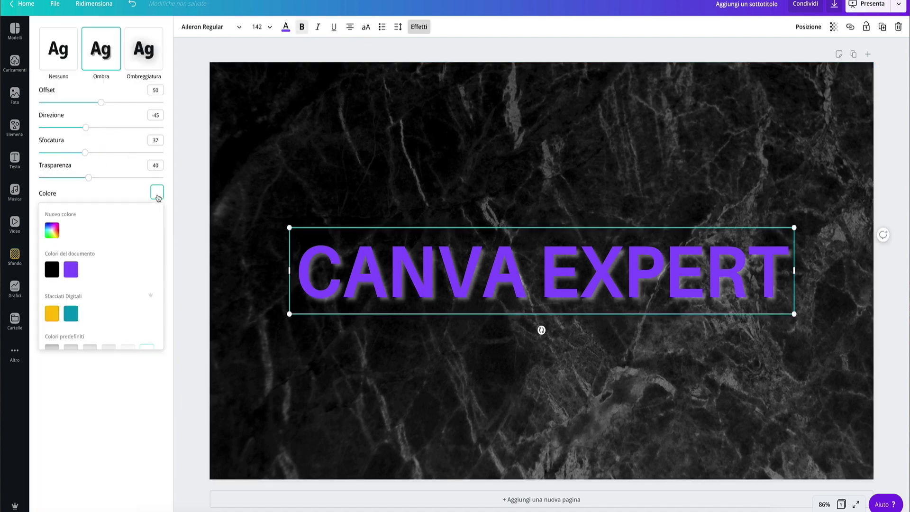
mouse_move(89, 178)
mouse_down()
mouse_move(164, 178)
mouse_move(113, 178)
mouse_move(138, 177)
mouse_up()
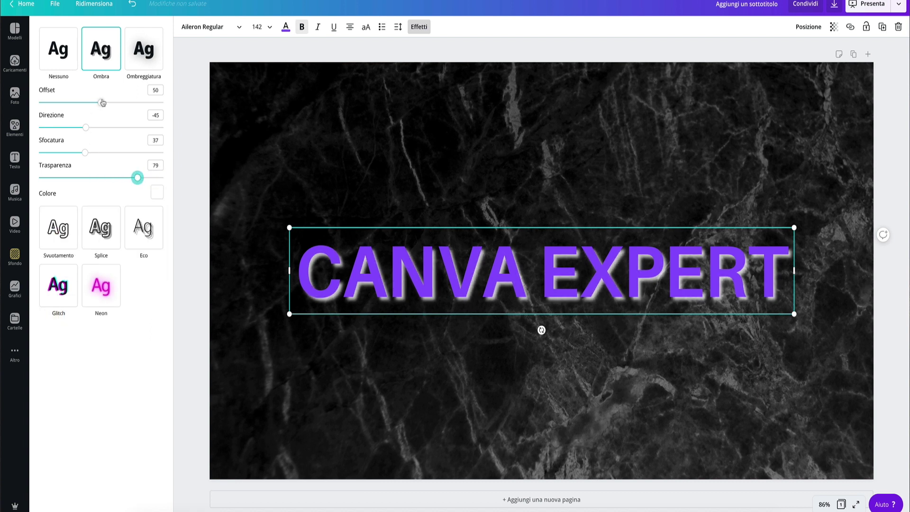
mouse_move(102, 103)
mouse_down()
mouse_move(143, 102)
mouse_move(69, 101)
mouse_move(114, 127)
mouse_move(41, 126)
mouse_move(167, 122)
mouse_move(111, 124)
mouse_up()
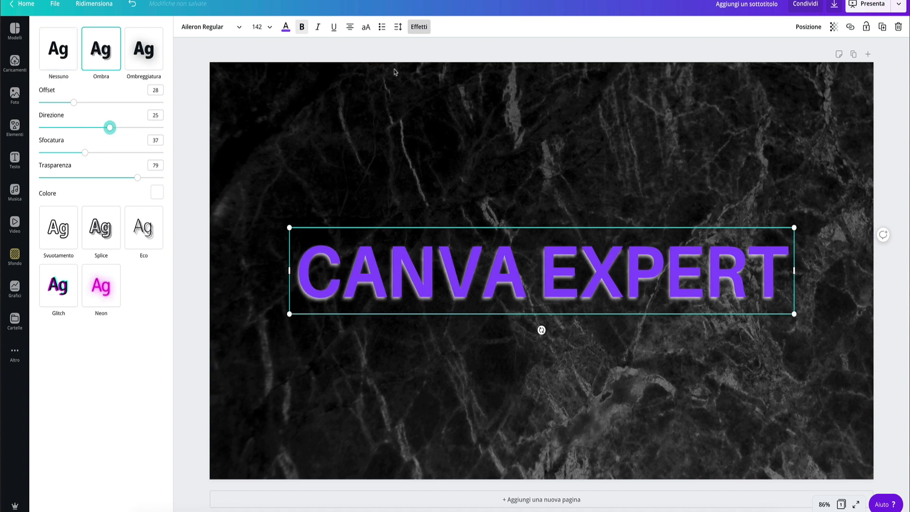
click(15, 256)
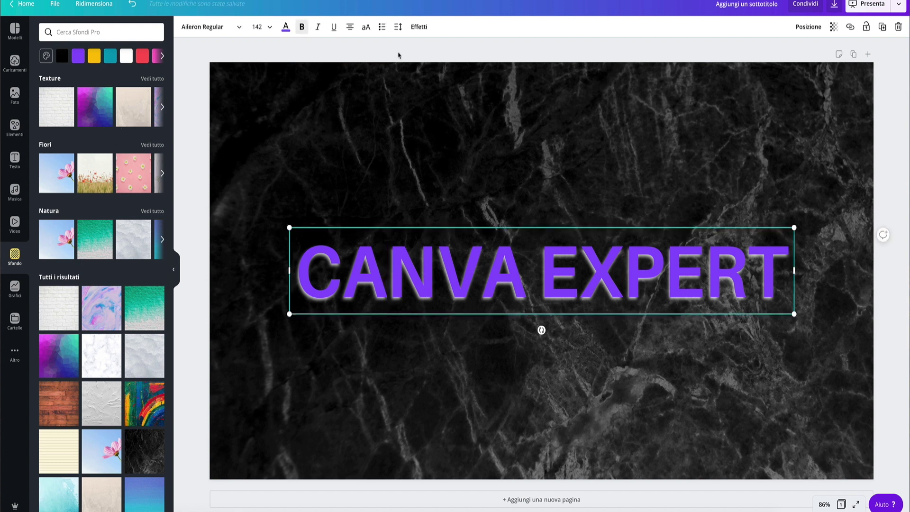
Apply the Neon effect to the CANVA EXPERT heading at intensity 97
click(425, 29)
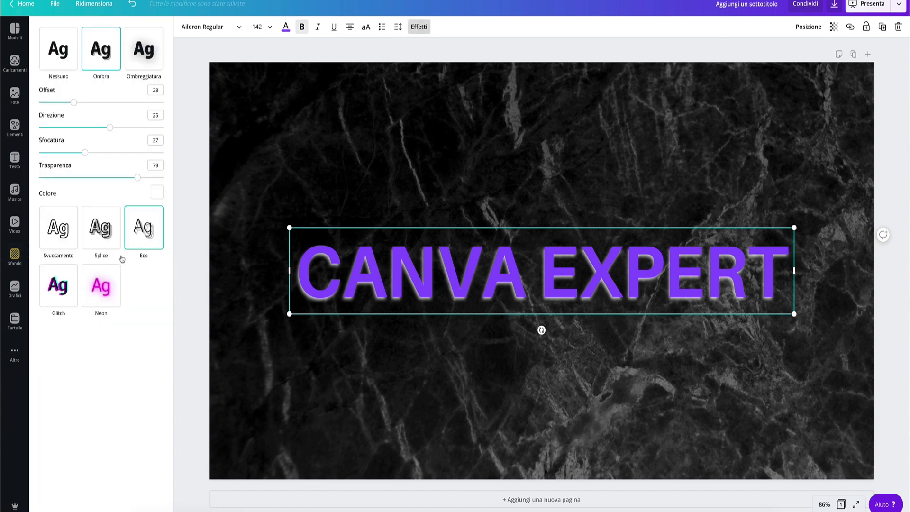
click(421, 27)
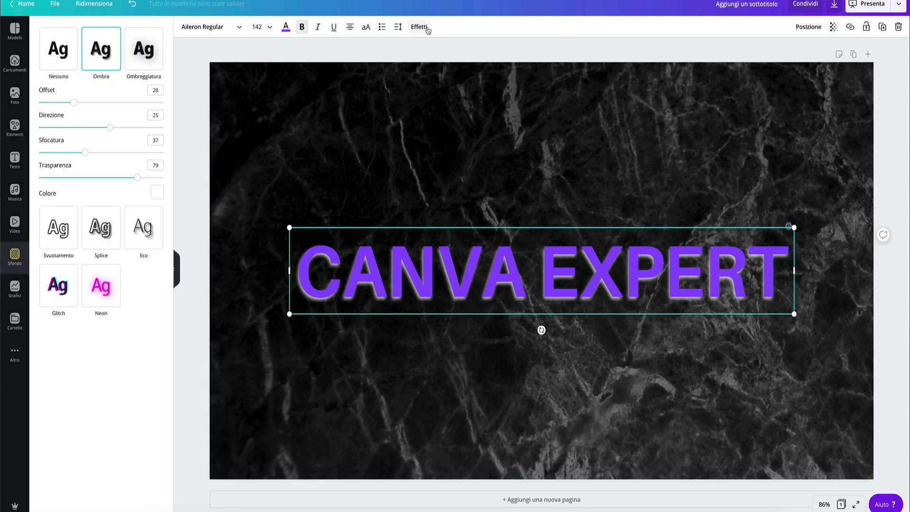
click(105, 295)
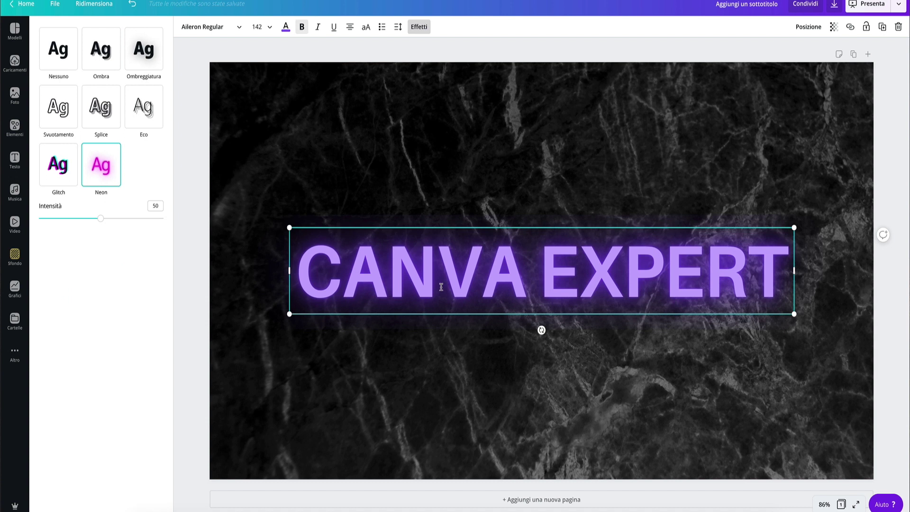
mouse_move(126, 222)
mouse_down()
mouse_move(95, 217)
mouse_move(180, 218)
mouse_move(162, 219)
mouse_up()
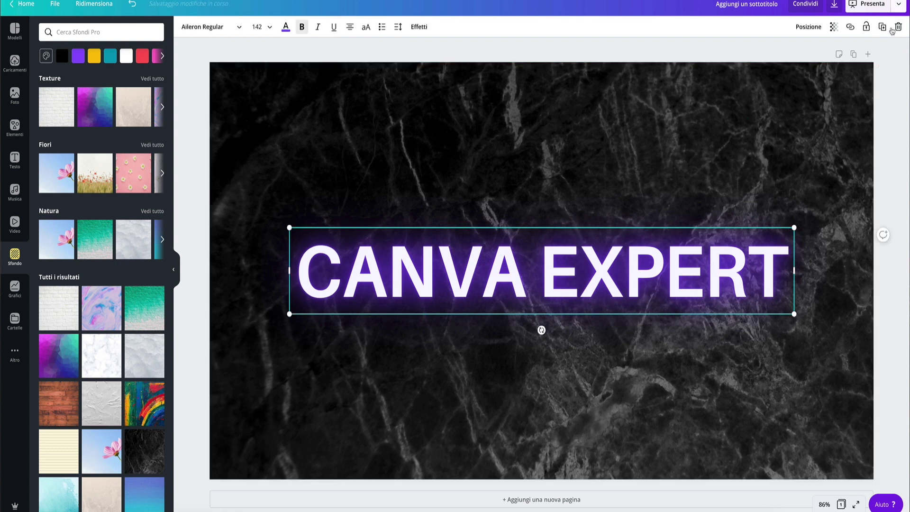
Duplicate the CANVA EXPERT heading, make the copy black, and align it over the neon original
key(ctrl+b)
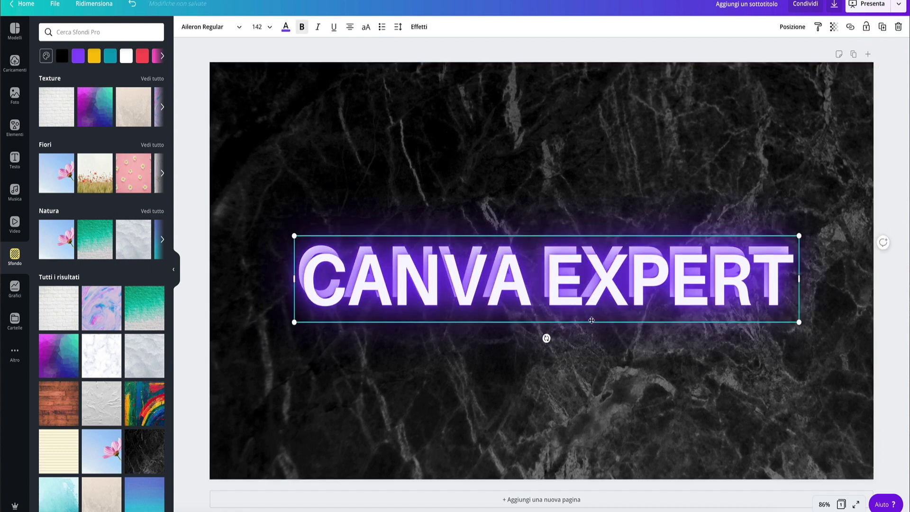
drag(595, 297, 584, 323)
click(286, 27)
click(53, 113)
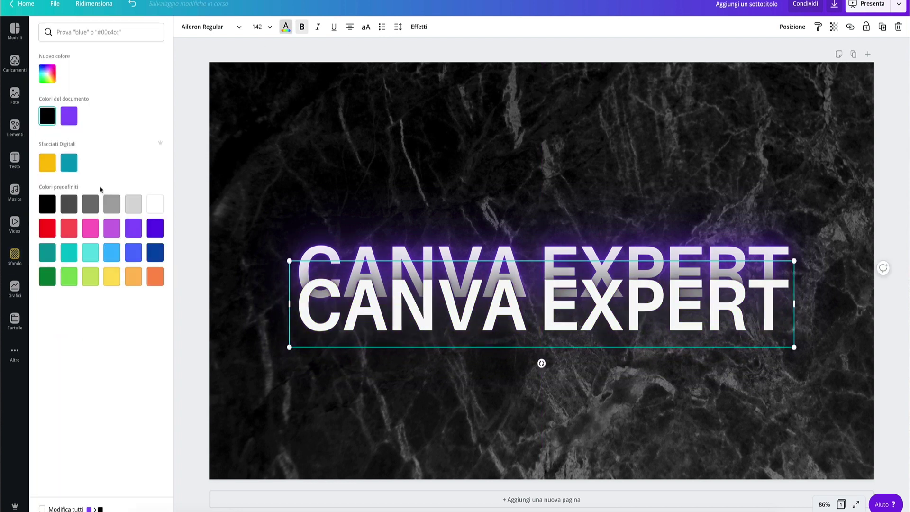
mouse_move(424, 311)
mouse_down()
mouse_move(427, 282)
mouse_move(423, 296)
mouse_up()
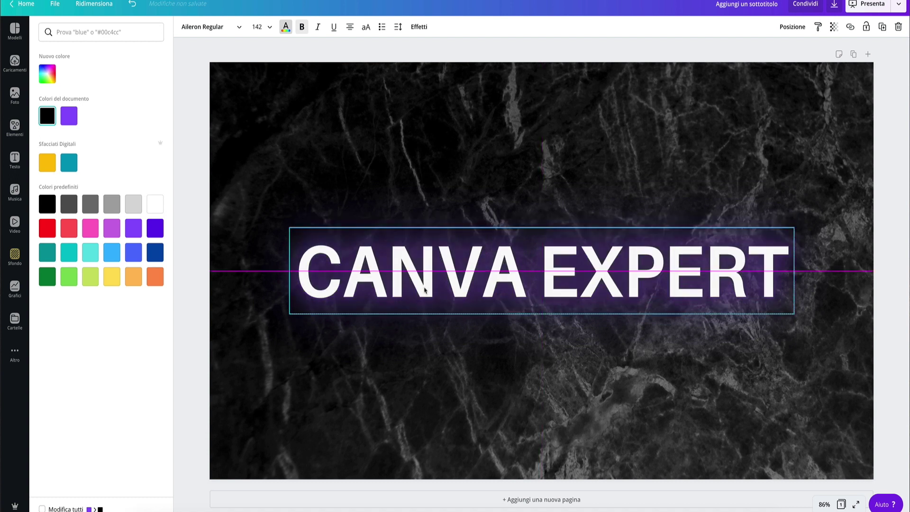
Set the copy's Neon intensity to 100, then switch it to the hollow Svuotamento outline
click(419, 27)
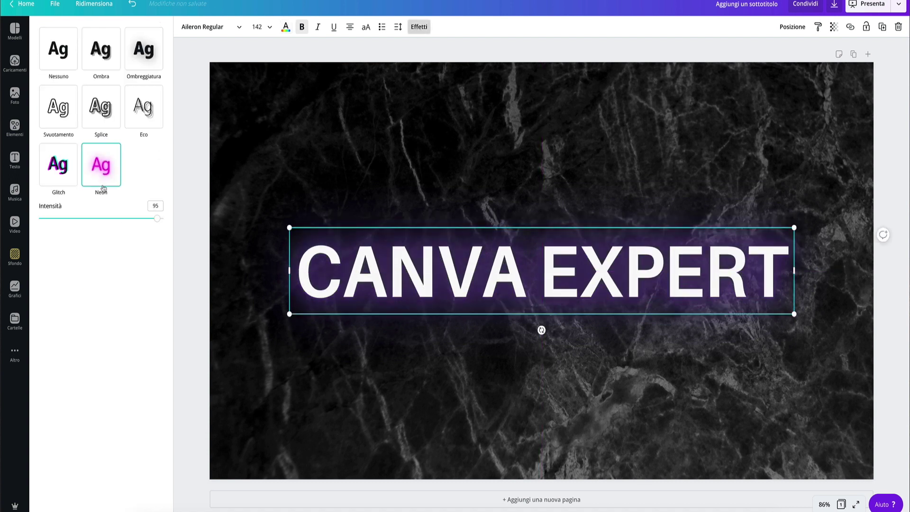
click(72, 219)
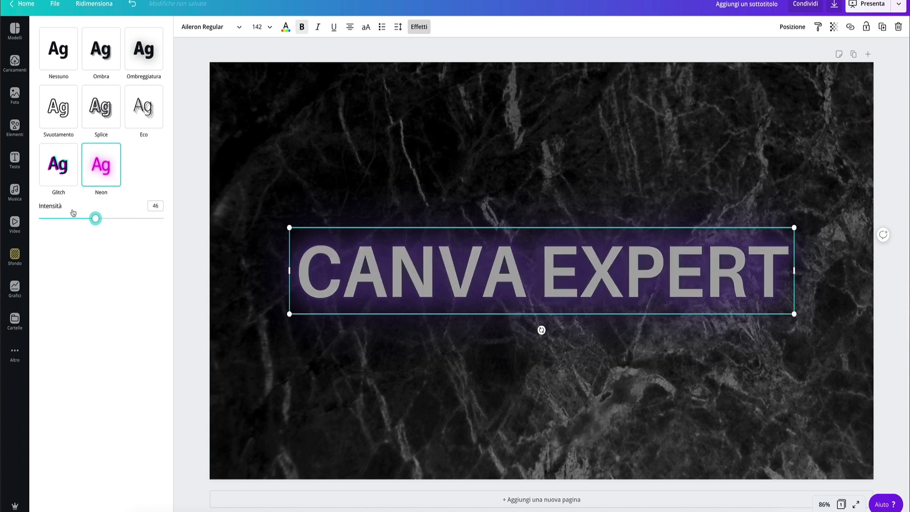
click(169, 221)
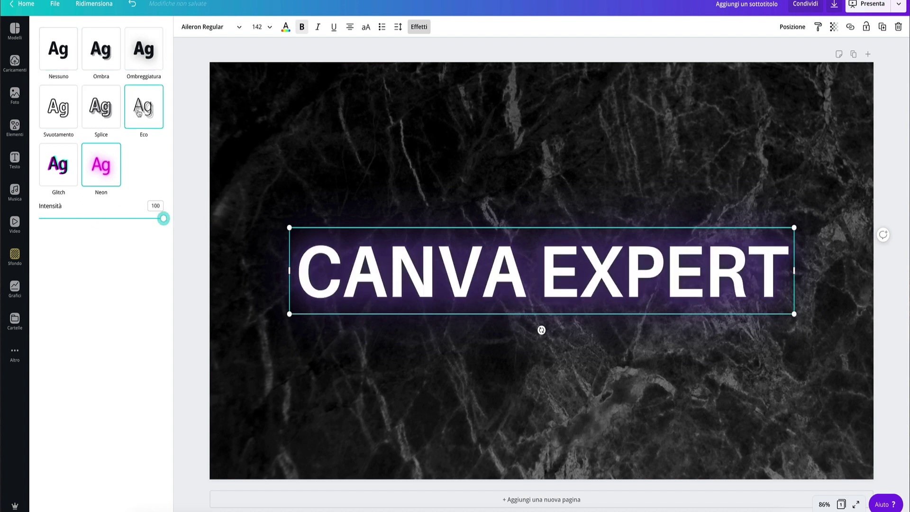
click(59, 109)
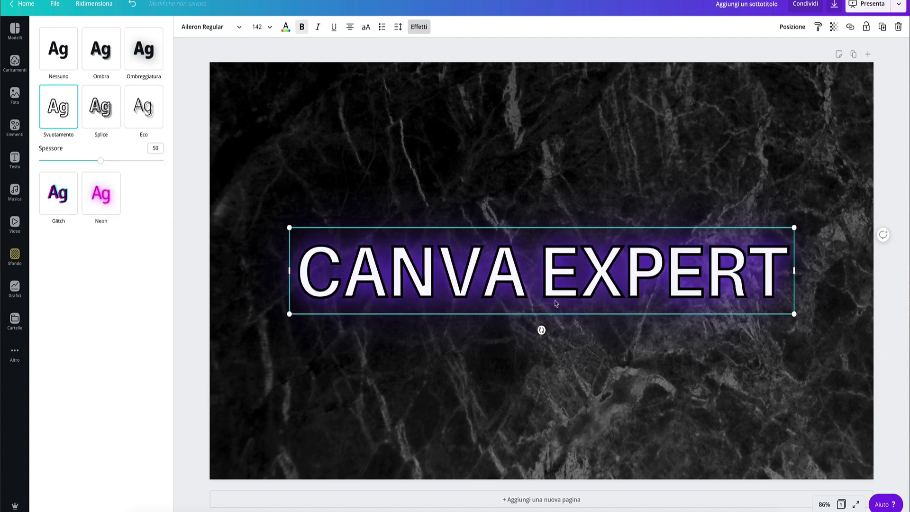
Move and resize the outlined copy until it sits centred over the glowing heading
mouse_move(679, 290)
mouse_down()
mouse_move(677, 306)
mouse_move(678, 283)
mouse_up()
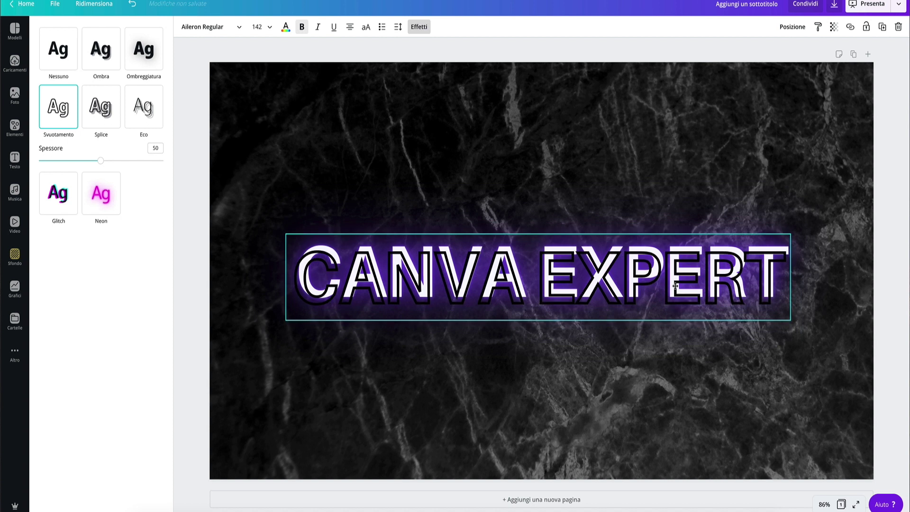
drag(679, 283, 681, 287)
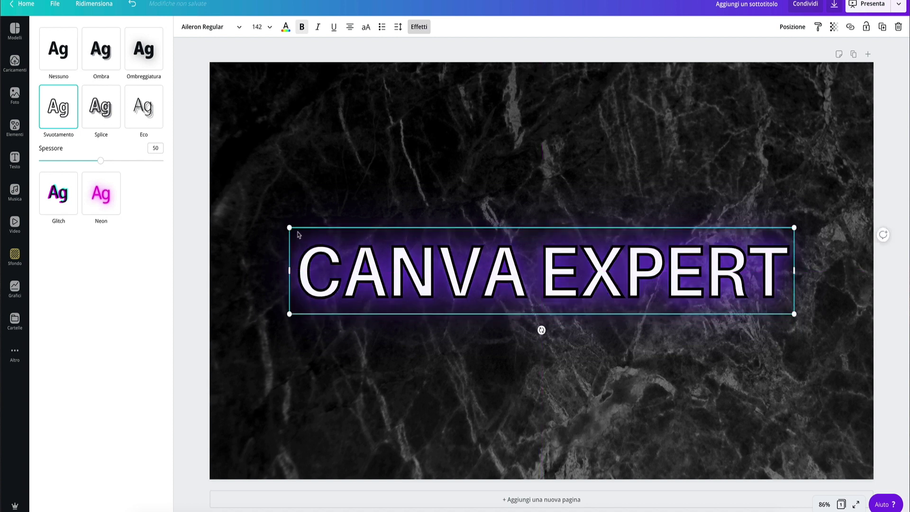
drag(292, 231, 288, 227)
drag(287, 226, 284, 225)
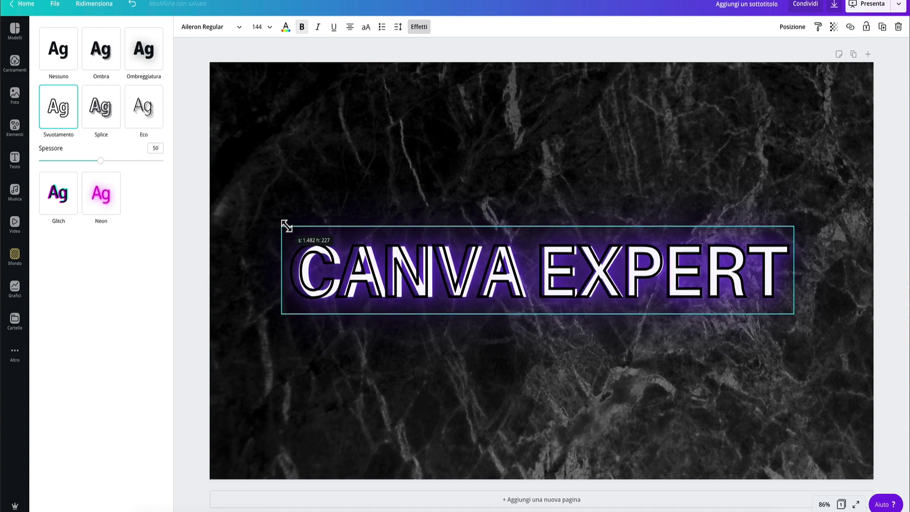
drag(424, 280, 430, 278)
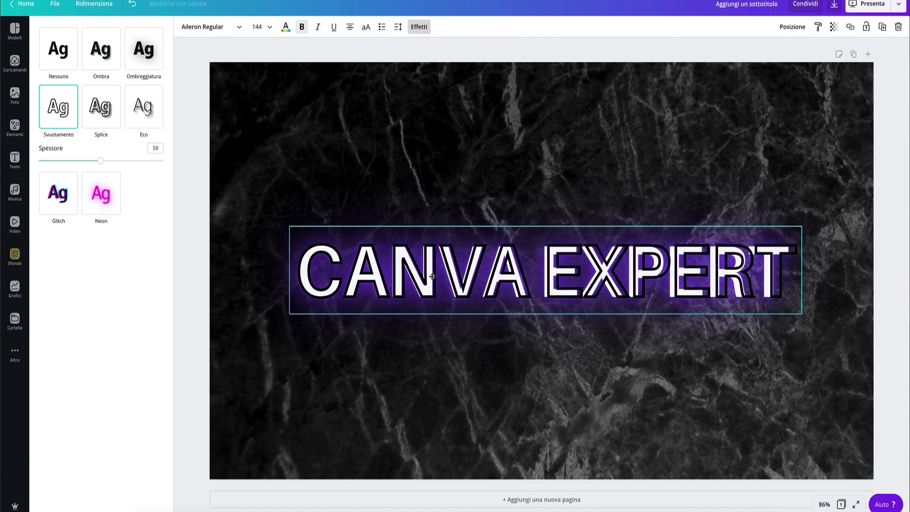
drag(290, 227, 297, 229)
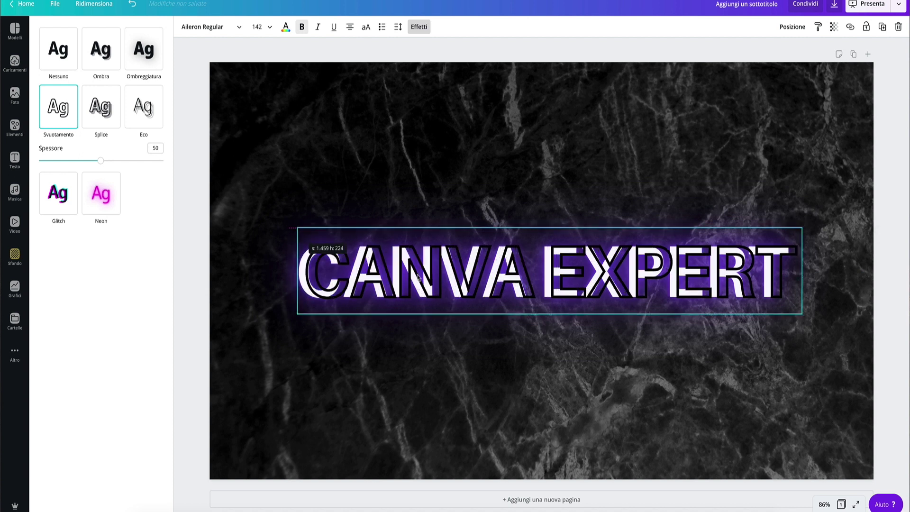
drag(476, 295, 483, 295)
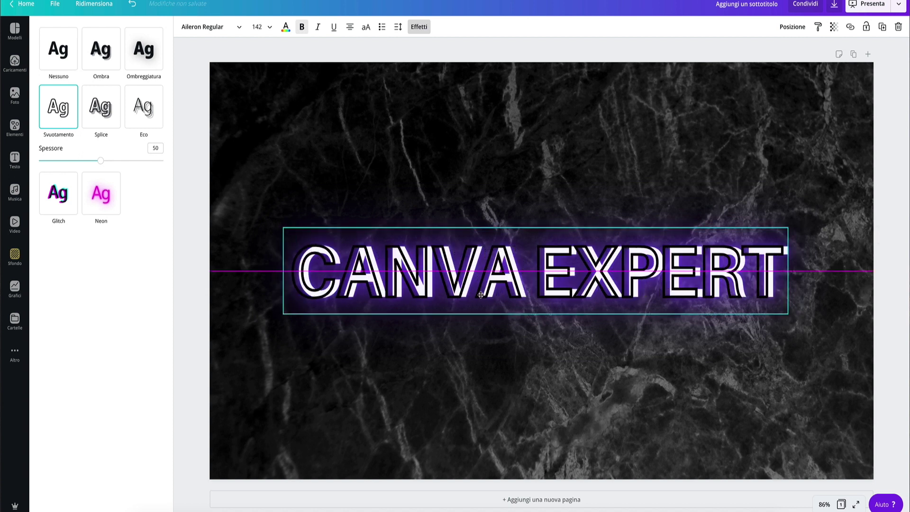
drag(481, 295, 477, 294)
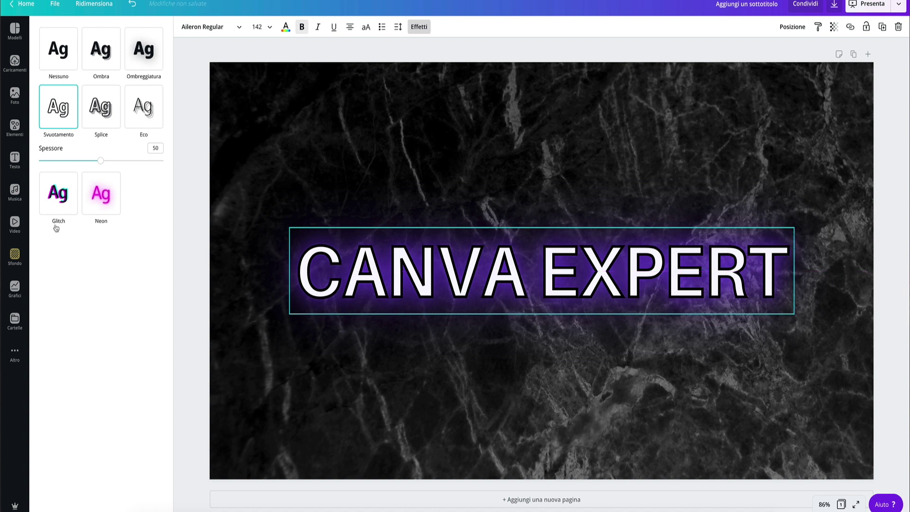
Try Splice, then apply the Eco echo effect with a white #ffffff shadow colour
click(97, 122)
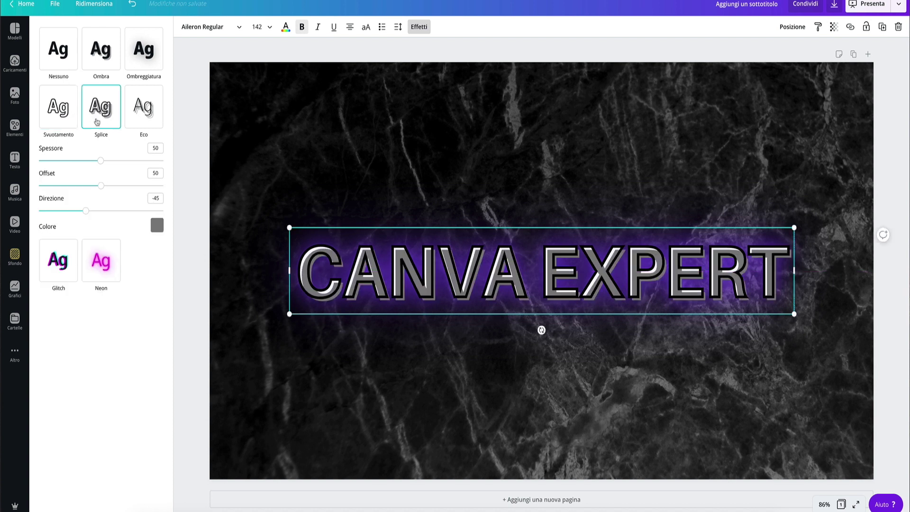
click(147, 109)
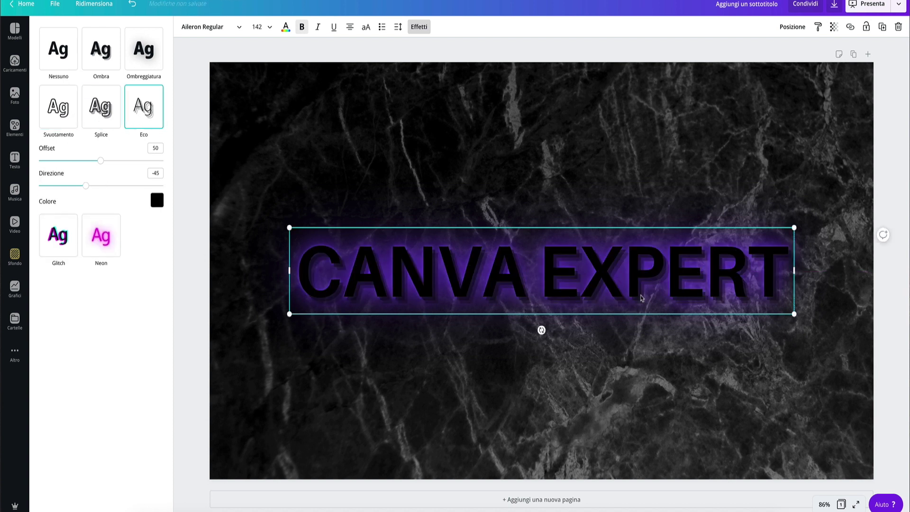
click(157, 201)
scroll(92, 330, down, 3)
scroll(92, 331, up, 3)
click(52, 238)
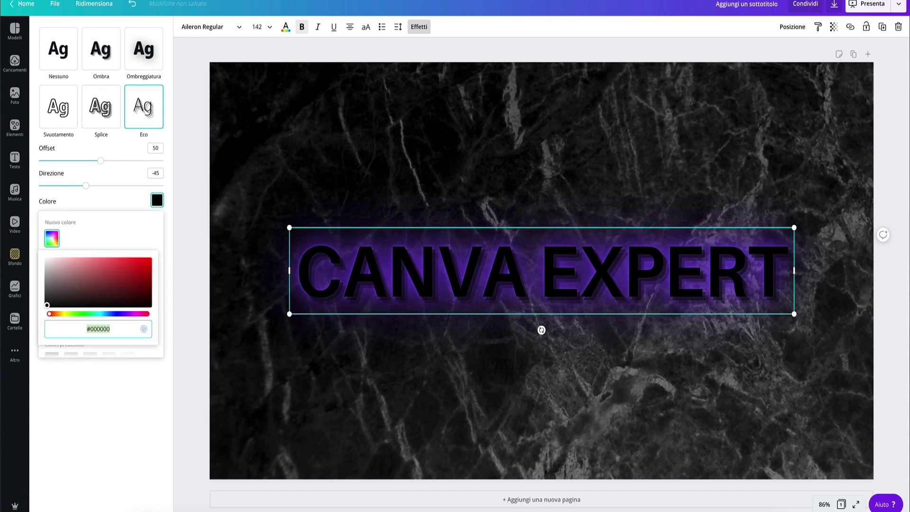
drag(47, 305, 67, 254)
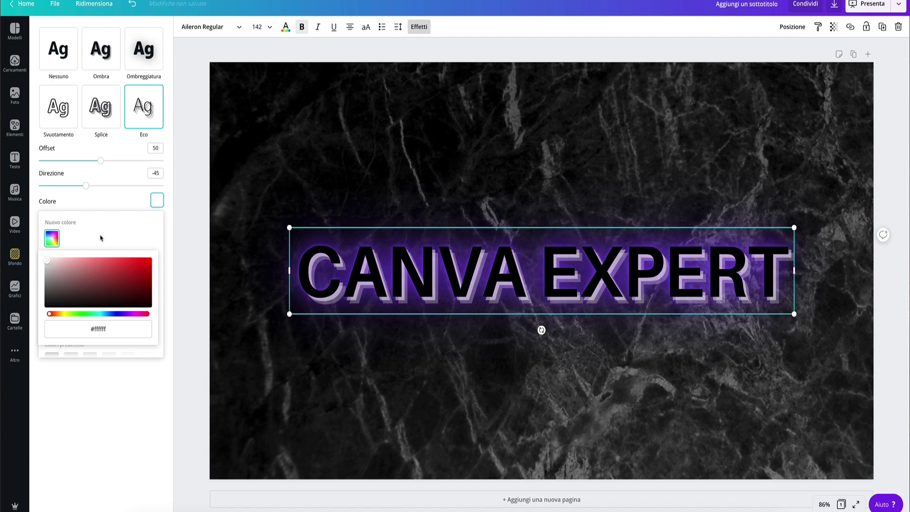
click(344, 252)
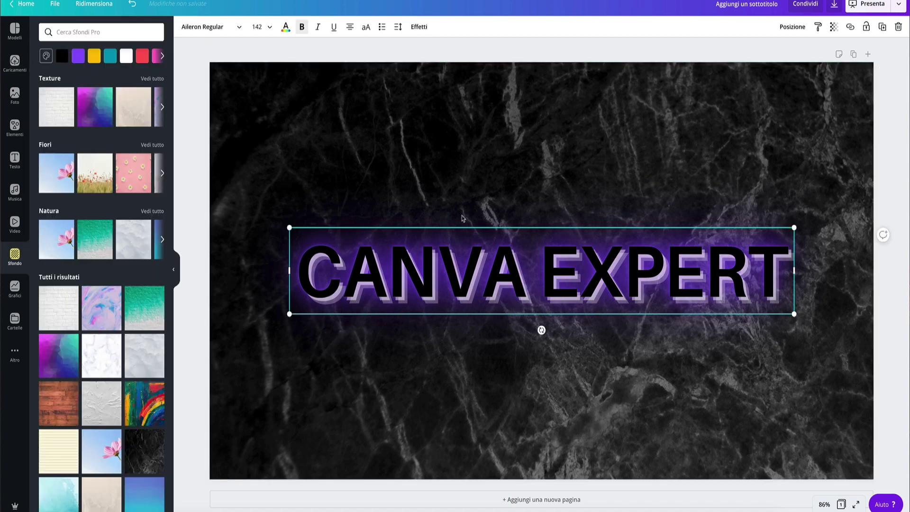
Make the heading text white, reapply the Neon glow, and centre it on the page
click(292, 32)
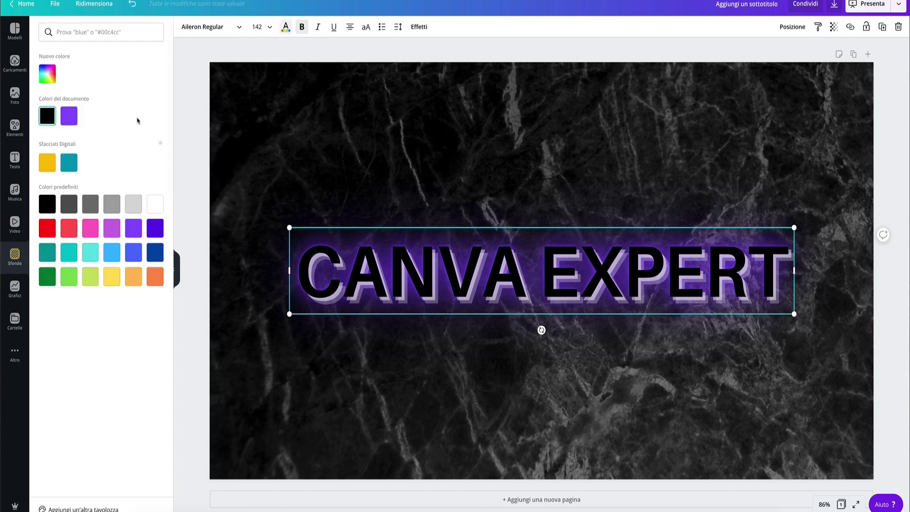
click(160, 206)
click(613, 293)
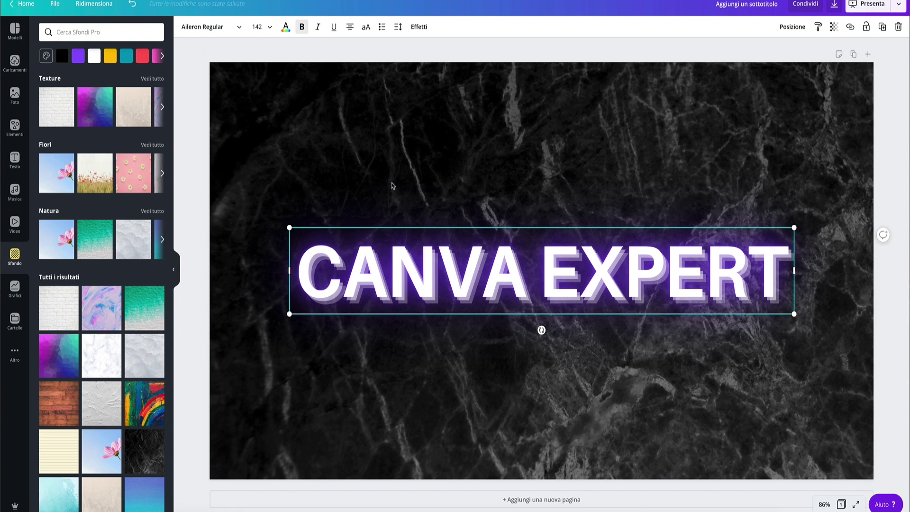
click(423, 29)
mouse_move(401, 276)
mouse_down()
mouse_move(438, 189)
mouse_move(480, 270)
mouse_move(474, 281)
mouse_move(498, 283)
mouse_up()
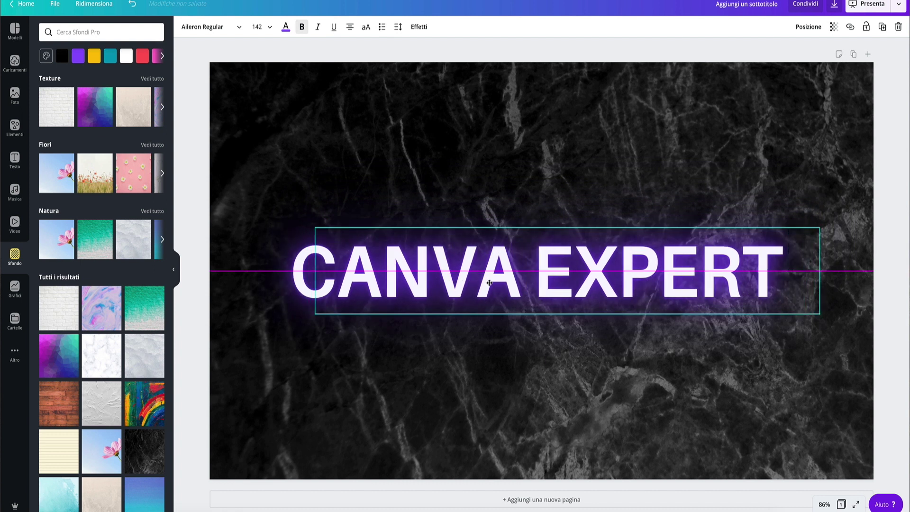
Delete the marble background, centre the heading, and set the page background to white
click(547, 140)
key(Delete)
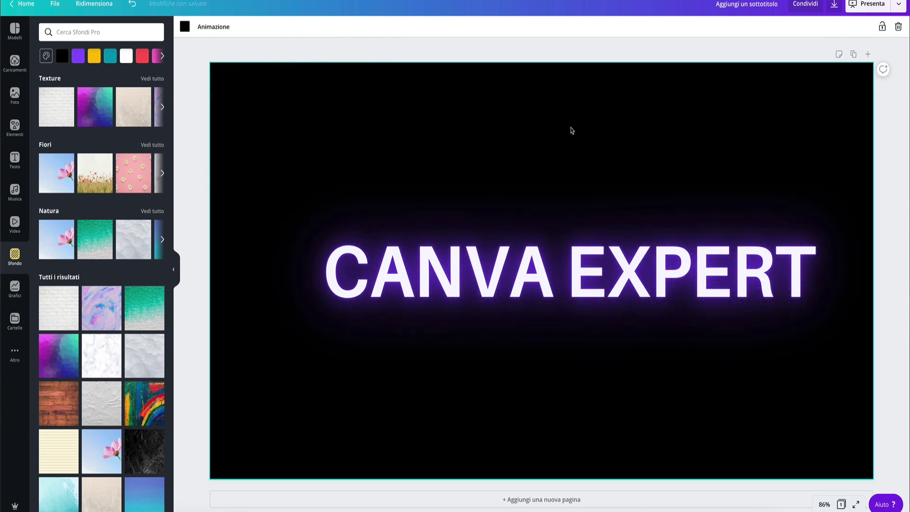
click(576, 286)
drag(576, 286, 562, 291)
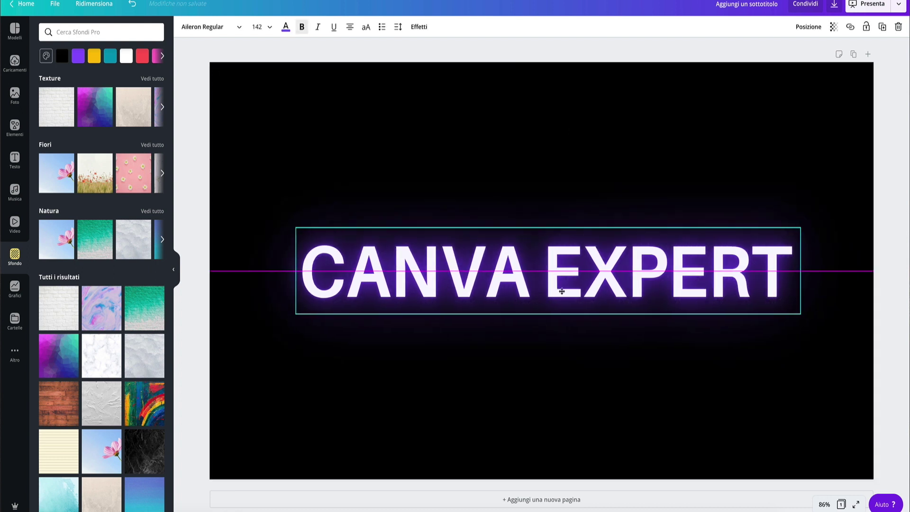
click(555, 154)
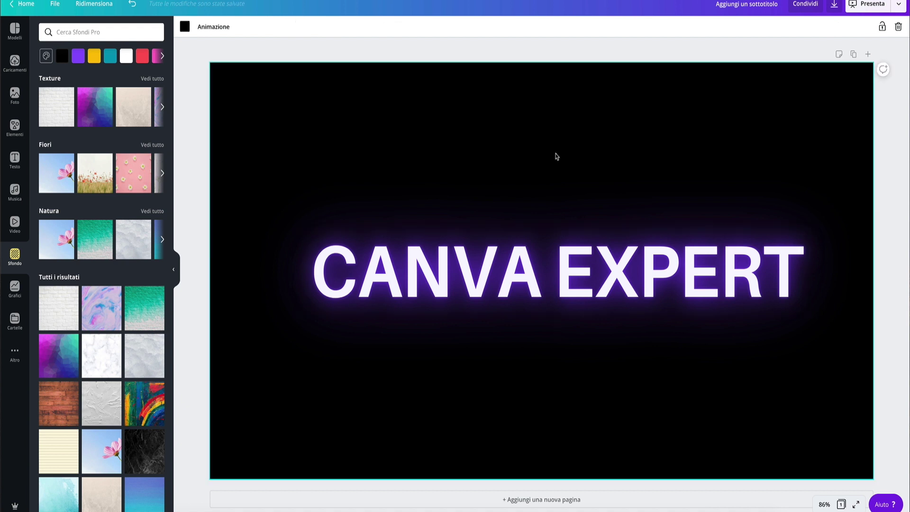
click(897, 6)
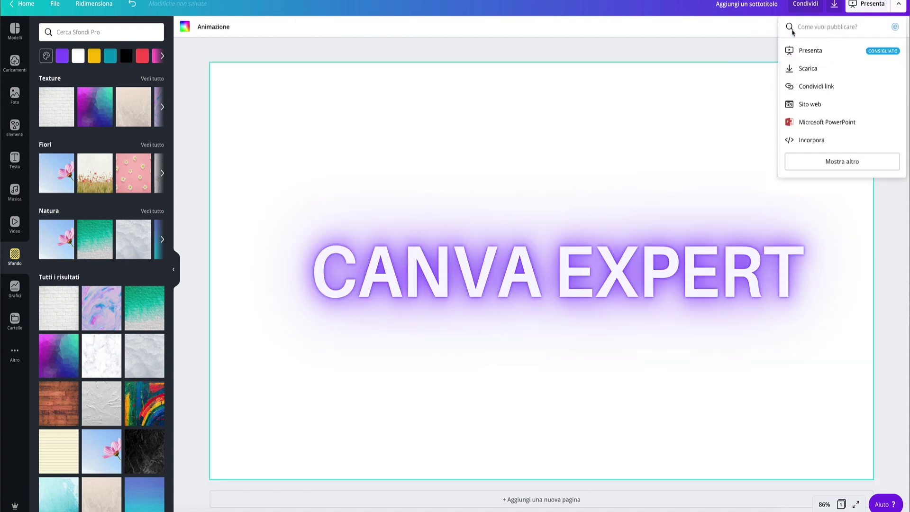
Download the neon design as a transparent-background PNG, then close the preview and confirmation
click(827, 68)
click(832, 71)
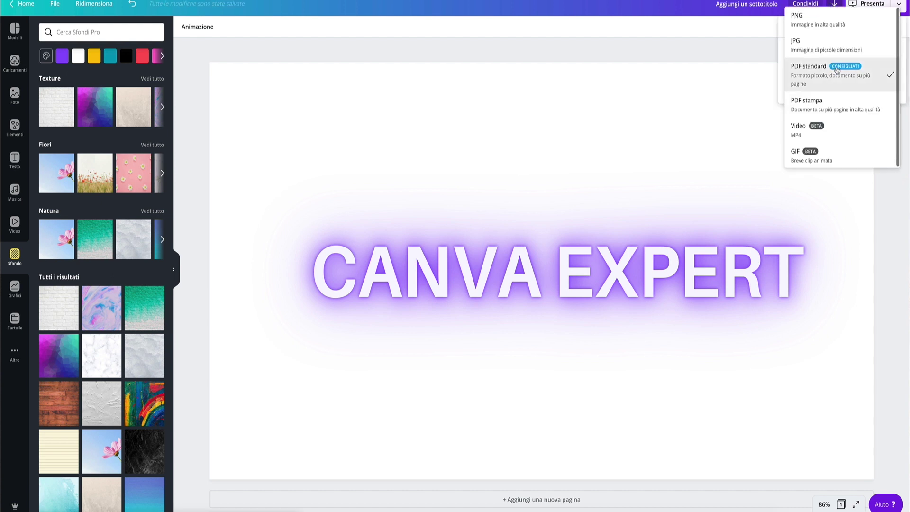
click(807, 23)
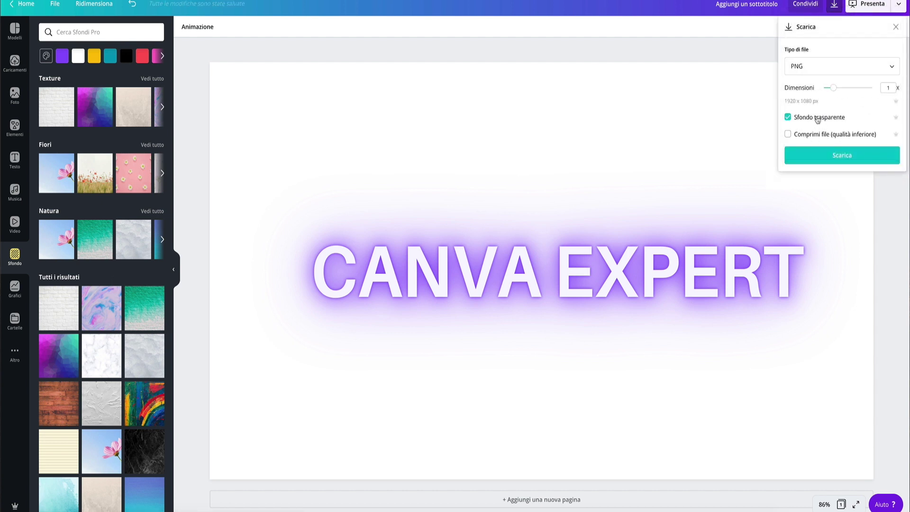
click(838, 163)
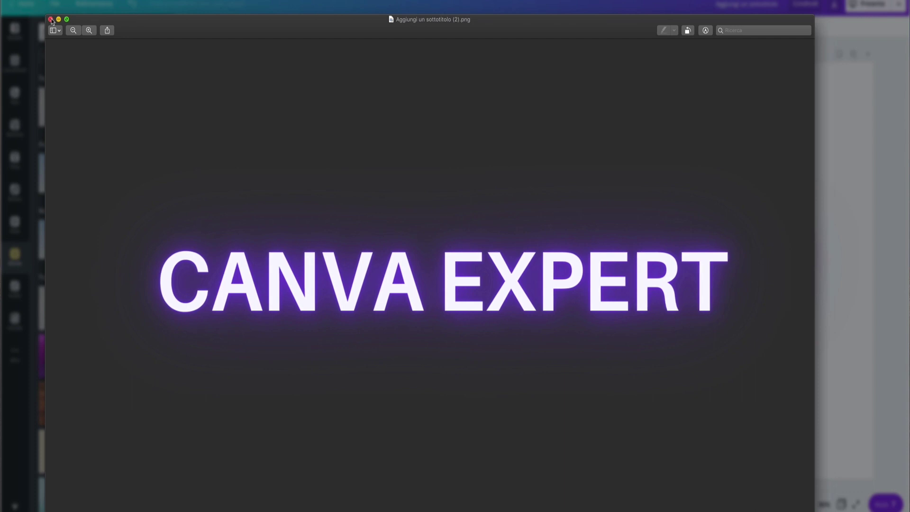
click(51, 19)
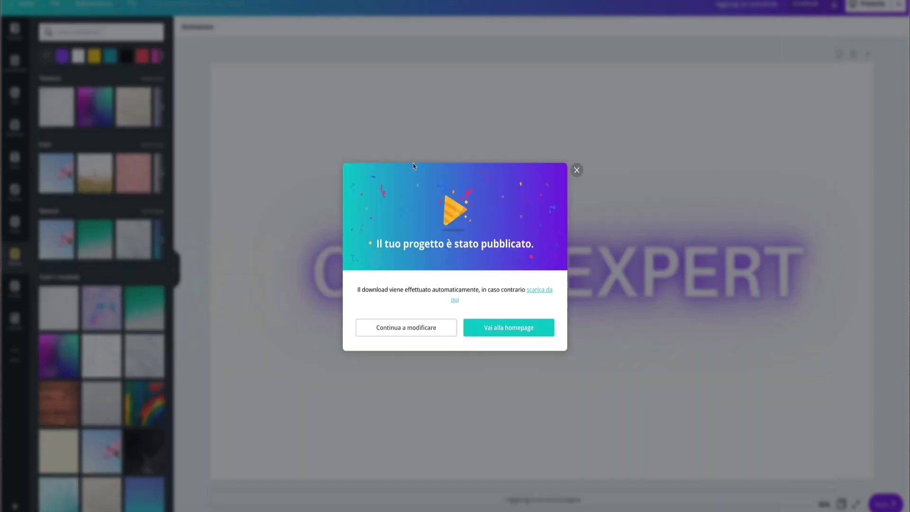
click(576, 170)
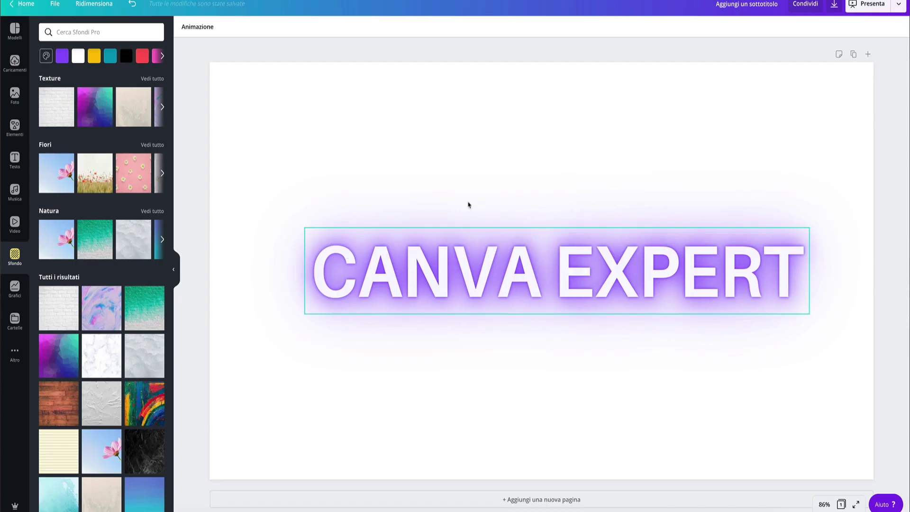
Apply the Glitch effect to the heading with offset 55 and direction 180
click(459, 293)
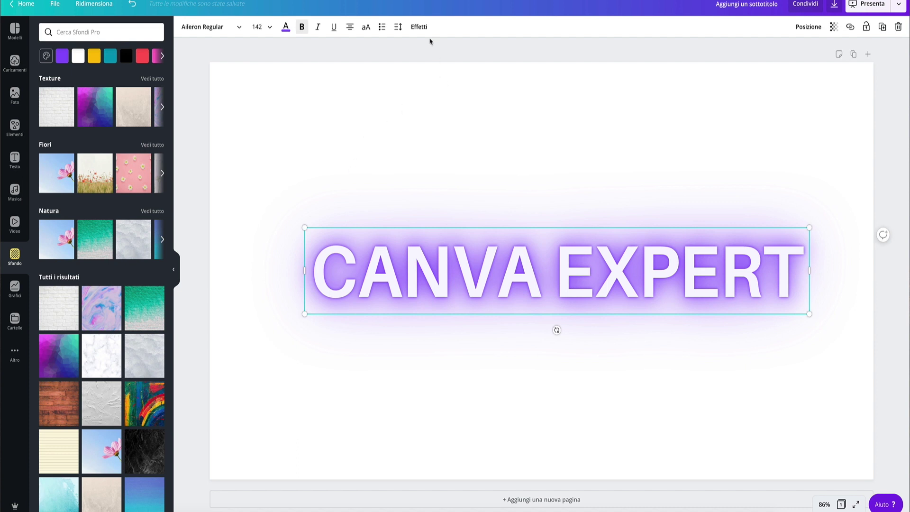
click(419, 27)
click(58, 168)
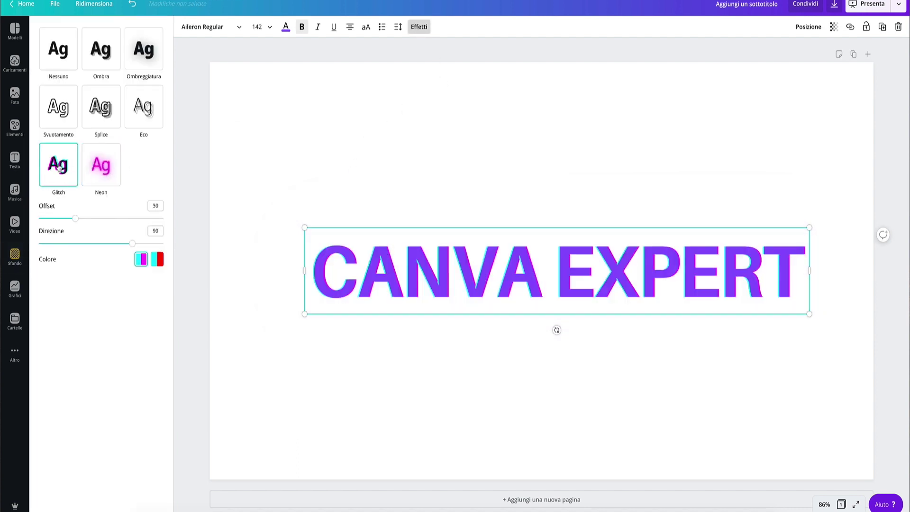
drag(132, 243, 163, 243)
drag(75, 218, 108, 219)
click(642, 179)
Make the CANVA EXPERT text black and re-centre it on the page
click(286, 27)
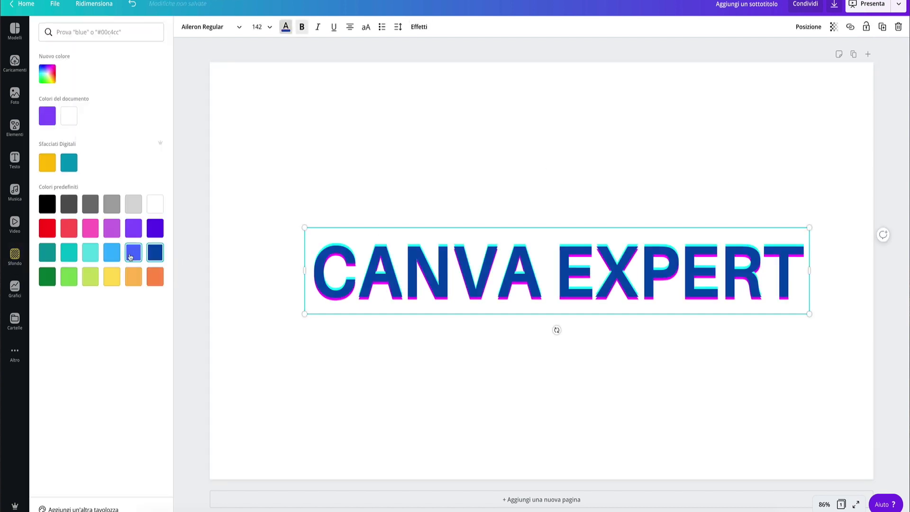
click(112, 253)
click(155, 277)
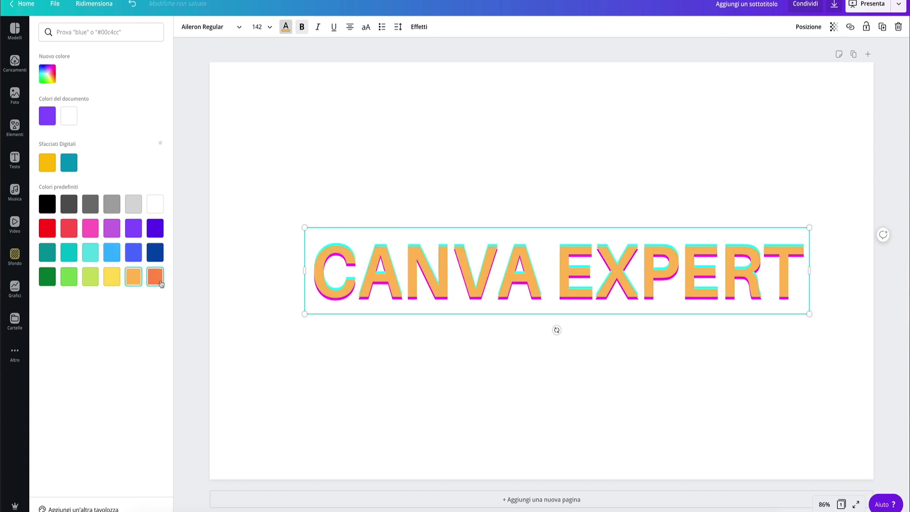
click(153, 225)
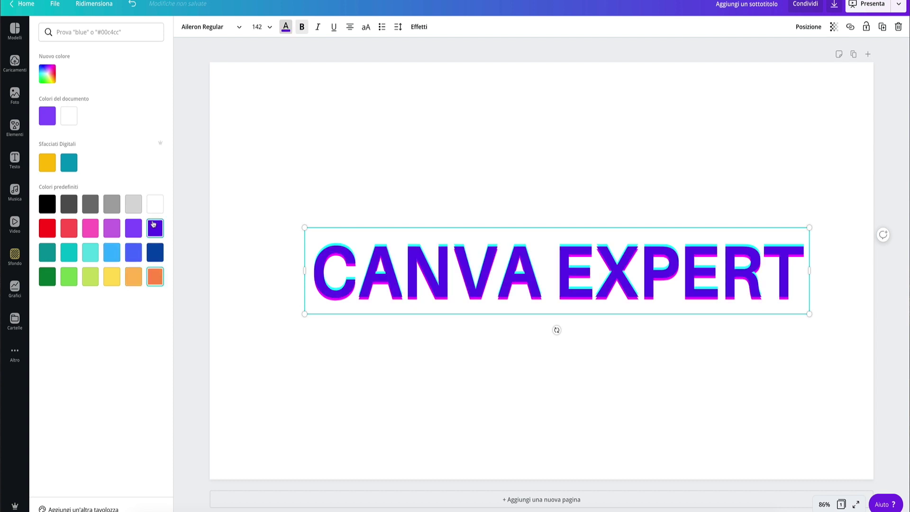
click(47, 204)
click(656, 372)
mouse_move(707, 265)
mouse_down()
mouse_move(697, 263)
mouse_move(706, 264)
mouse_up()
click(740, 180)
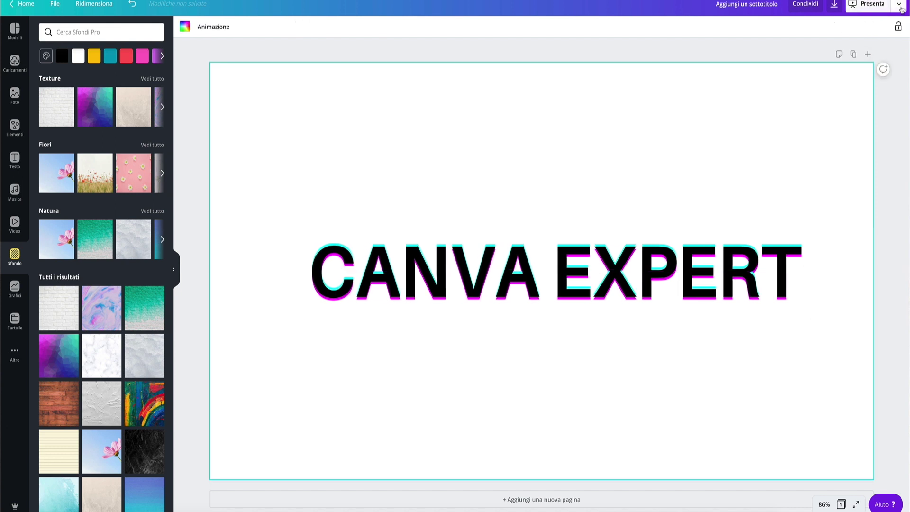
Download the black glitch heading as a transparent-background PNG and dismiss the confirmation
click(835, 9)
click(833, 66)
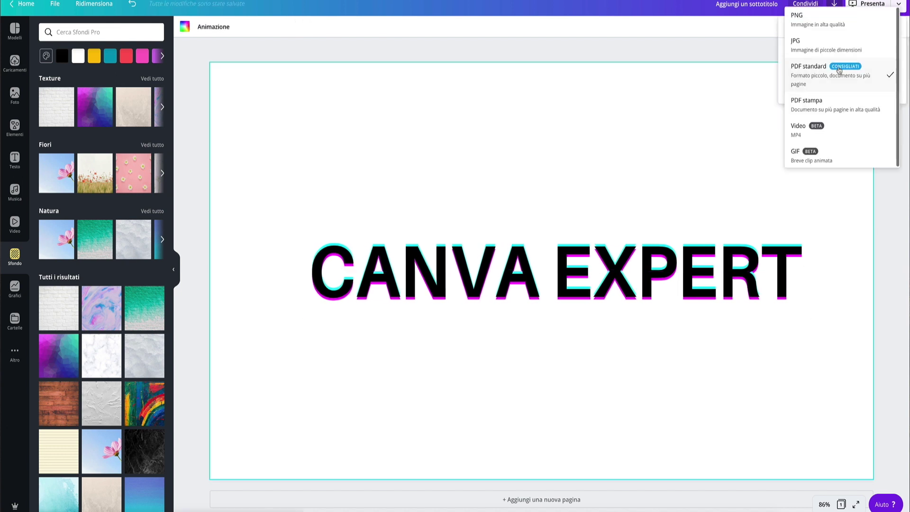
click(814, 21)
click(829, 119)
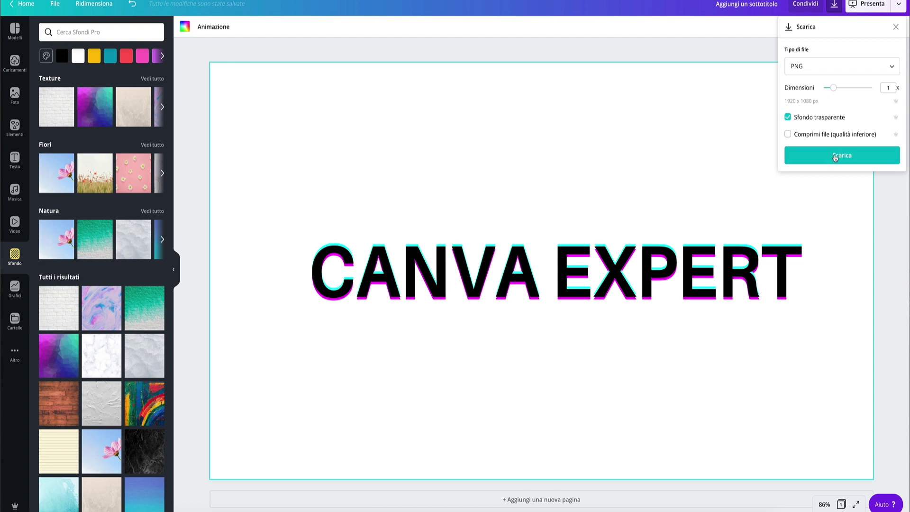
click(835, 155)
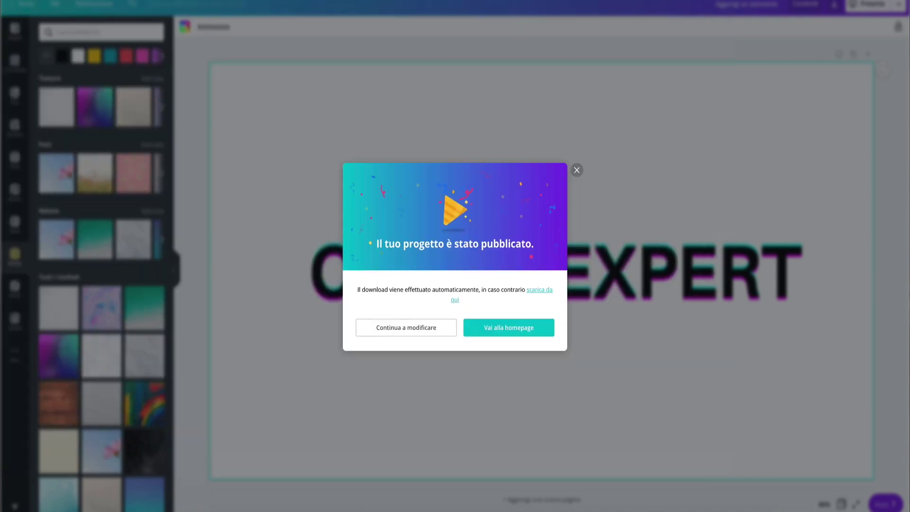
click(582, 168)
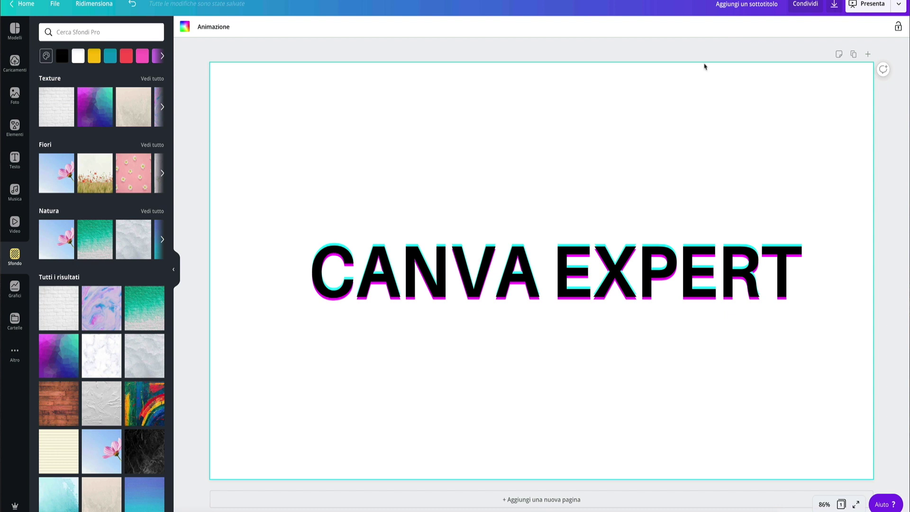
click(470, 53)
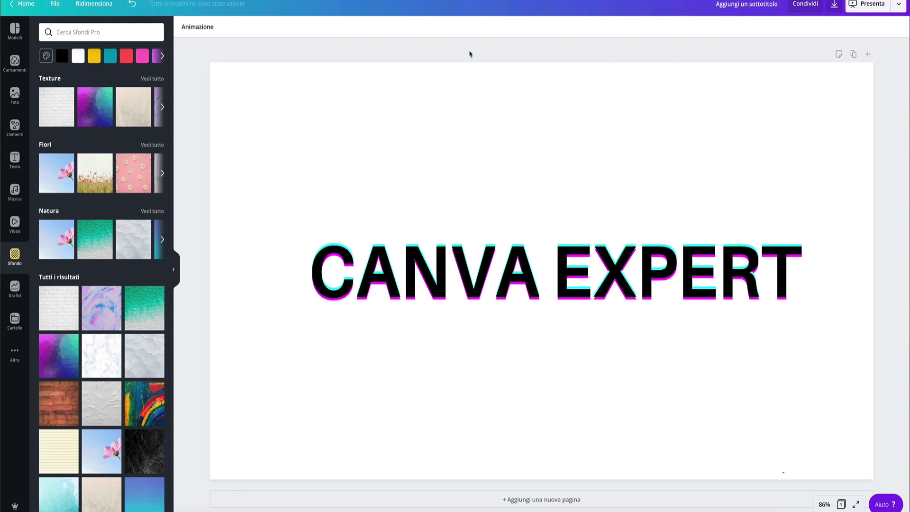